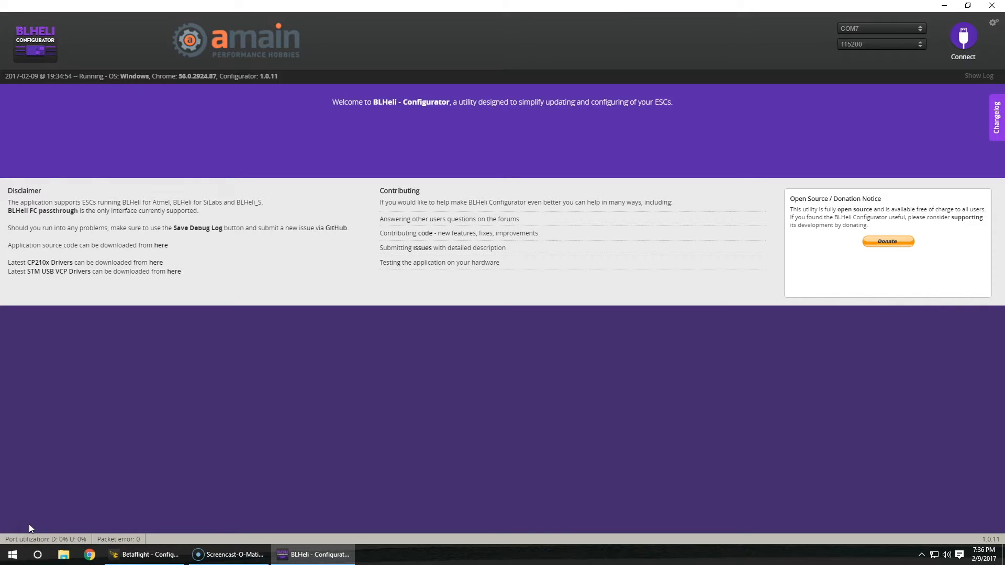
Step: Connect to the flight controller on COM7 at 115200 and read the setup of all ESCs
left_click(621, 177)
left_click(970, 50)
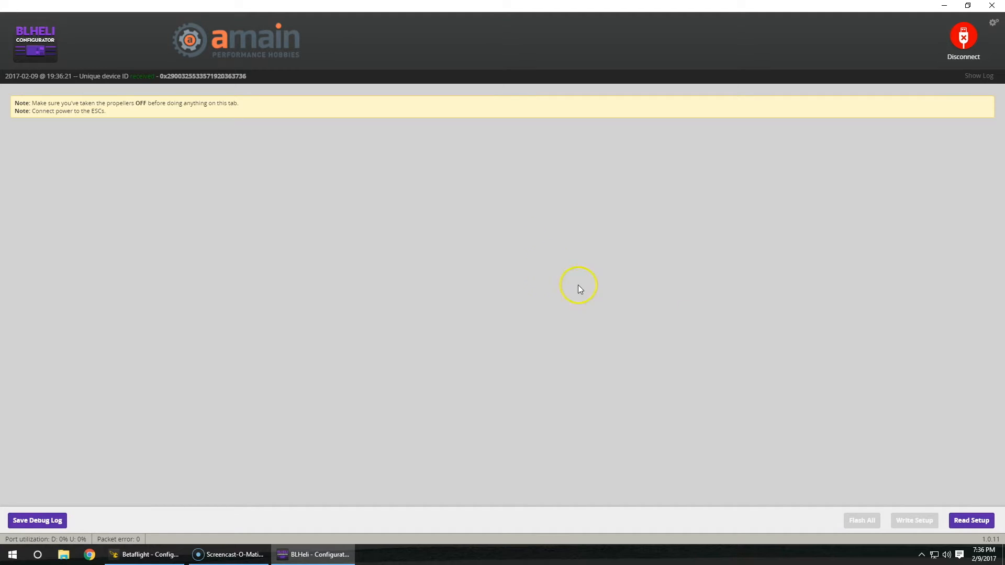
left_click(961, 520)
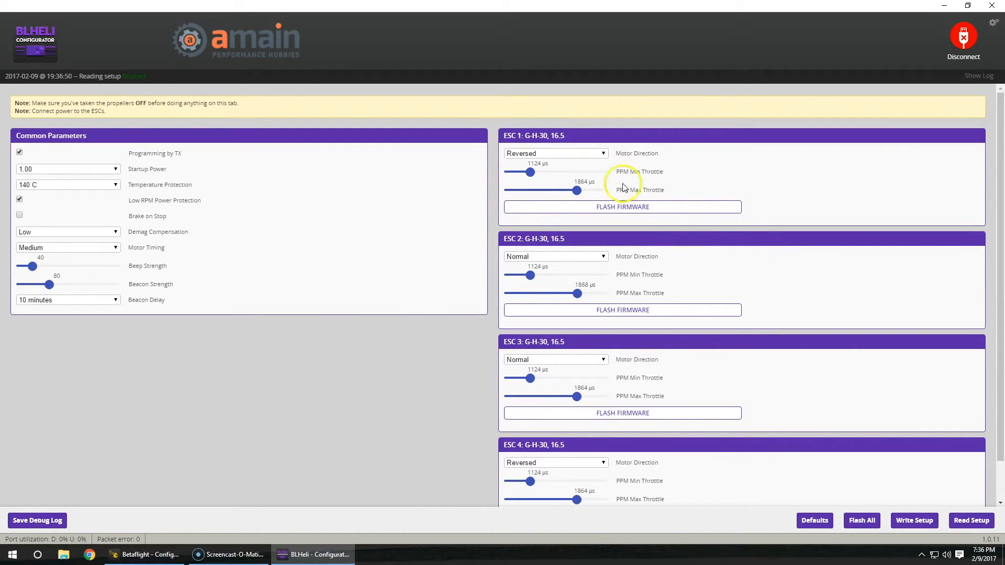
Step: Flash all four ESCs with G-H-30 firmware version 16.6
left_click(573, 137)
left_click(865, 521)
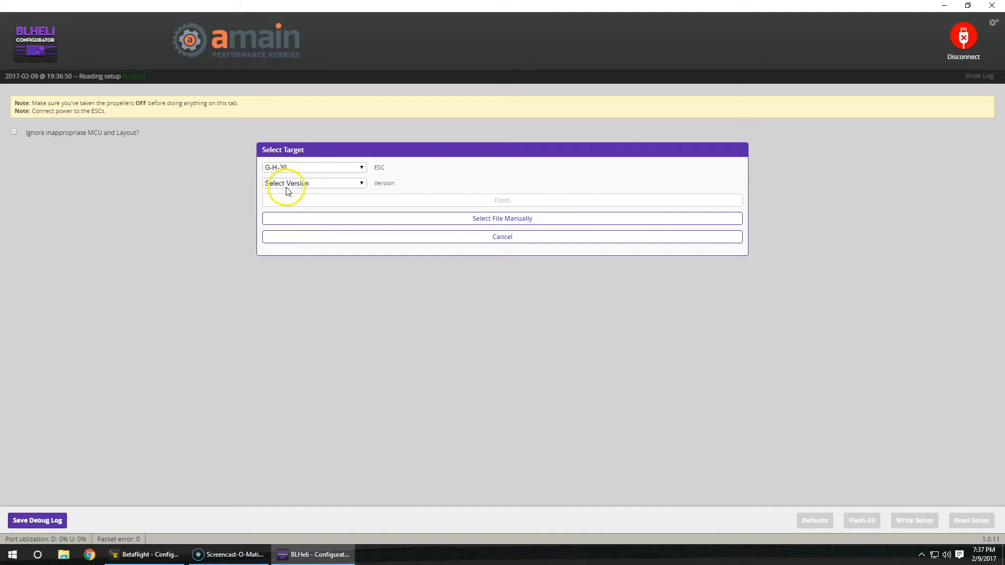
left_click(288, 185)
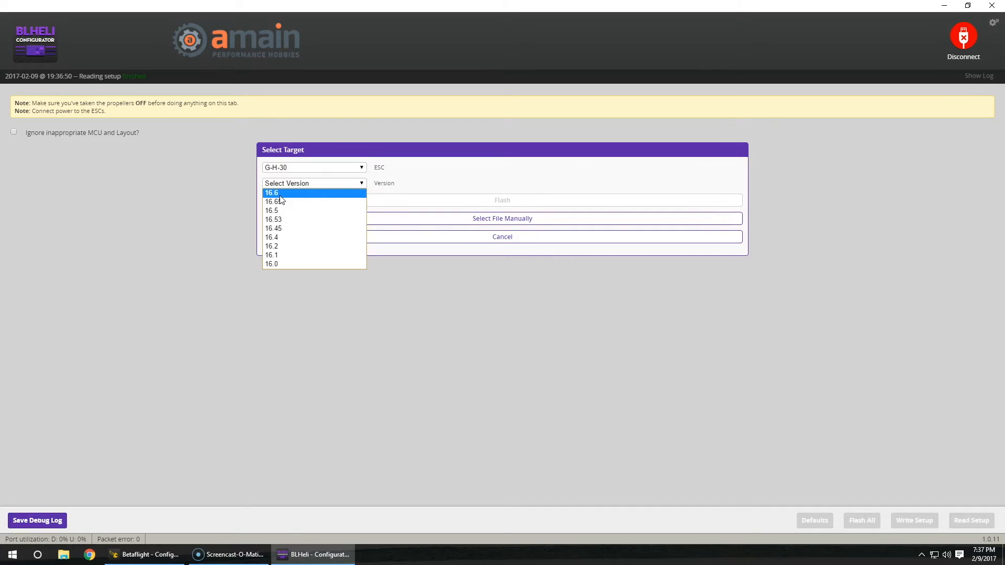
left_click(279, 194)
left_click(484, 199)
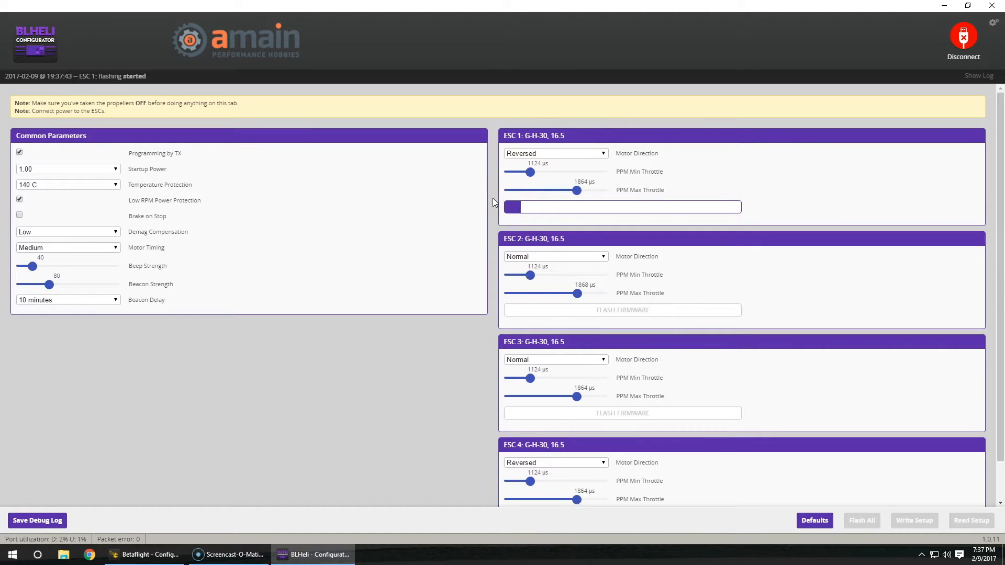
scroll(793, 181, "down", 1)
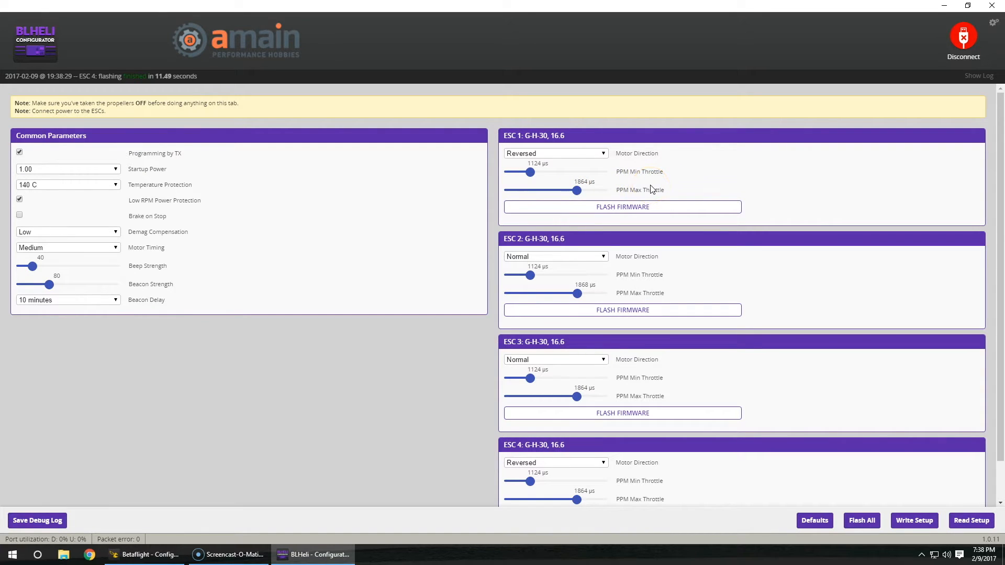
Step: Set PPM Min Throttle to 1000 µs and PPM Max Throttle to 2020 µs for ESC 1 and ESC 2
left_click_drag(530, 172, 478, 181)
left_click_drag(577, 190, 631, 192)
left_click_drag(531, 275, 480, 280)
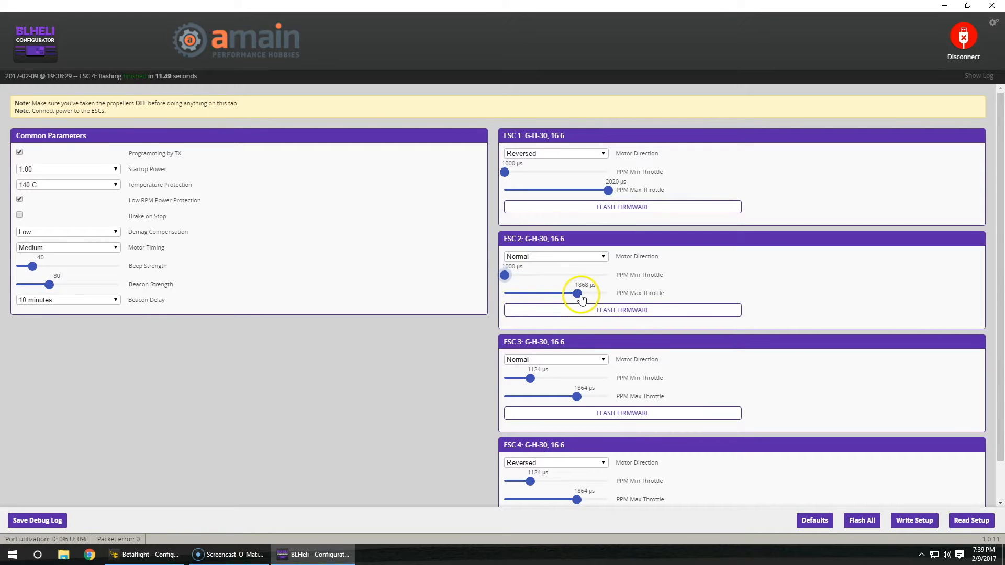
left_click_drag(578, 292, 685, 292)
Step: Set ESC 3 and ESC 4 to 1000 µs PPM Min Throttle and 2020 µs PPM Max Throttle, and write the setup to the ESCs
scroll(728, 277, "down", 1)
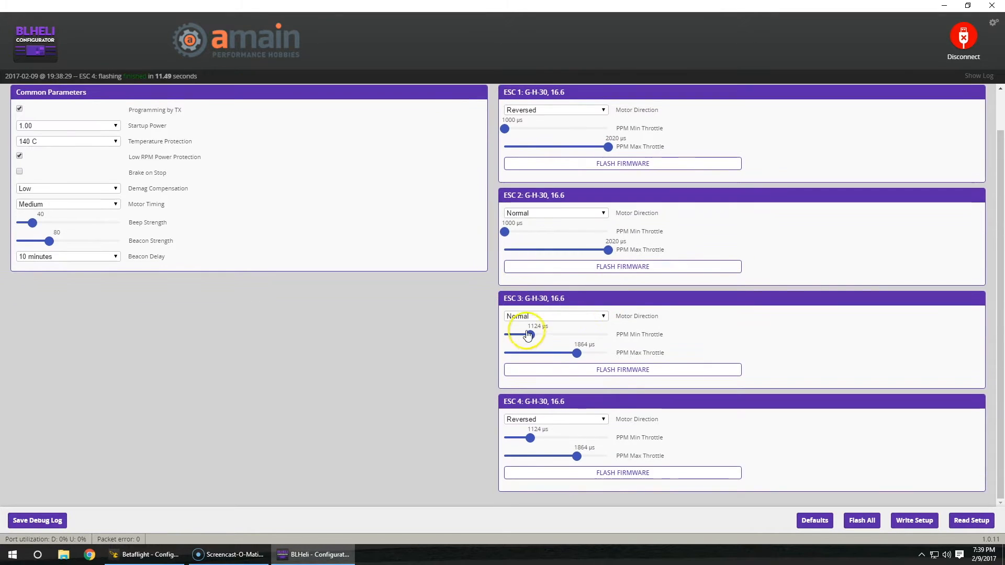
left_click_drag(532, 337, 478, 346)
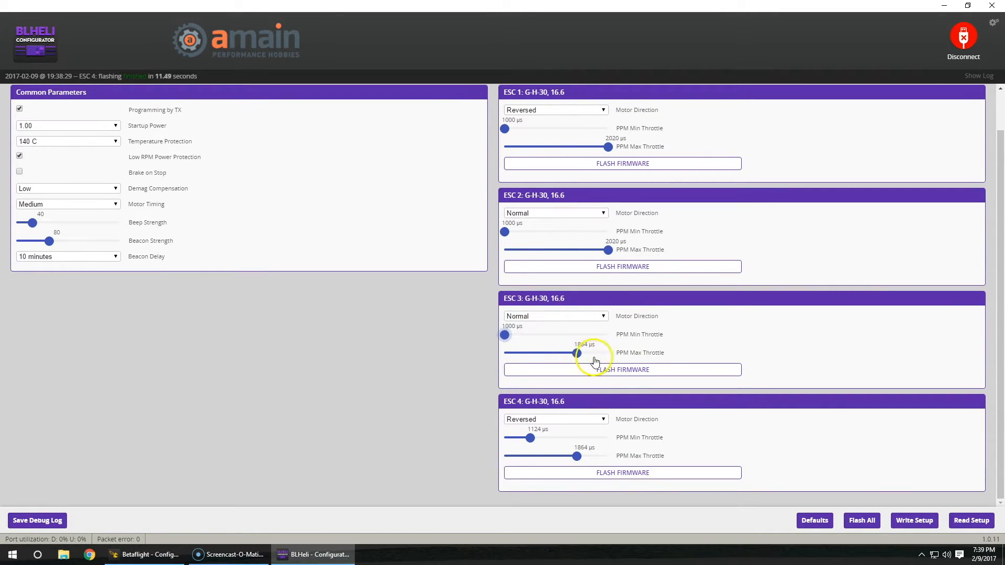
left_click_drag(578, 353, 613, 353)
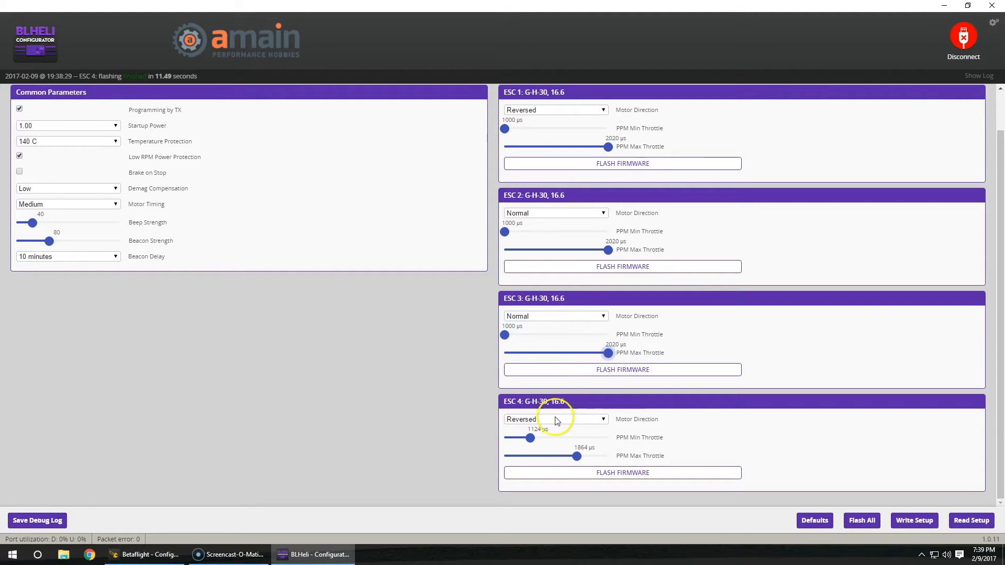
left_click_drag(536, 443, 489, 441)
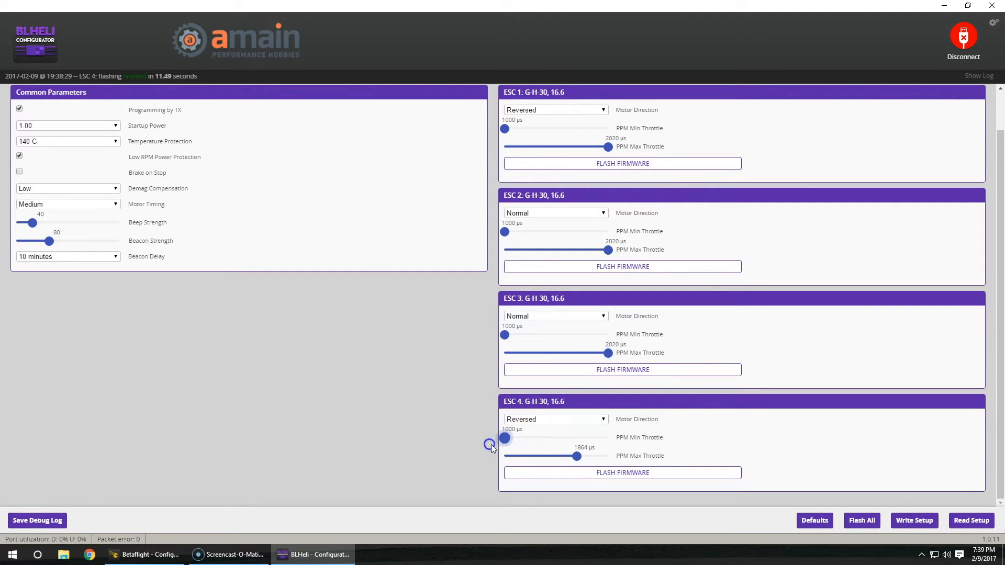
left_click_drag(576, 456, 660, 457)
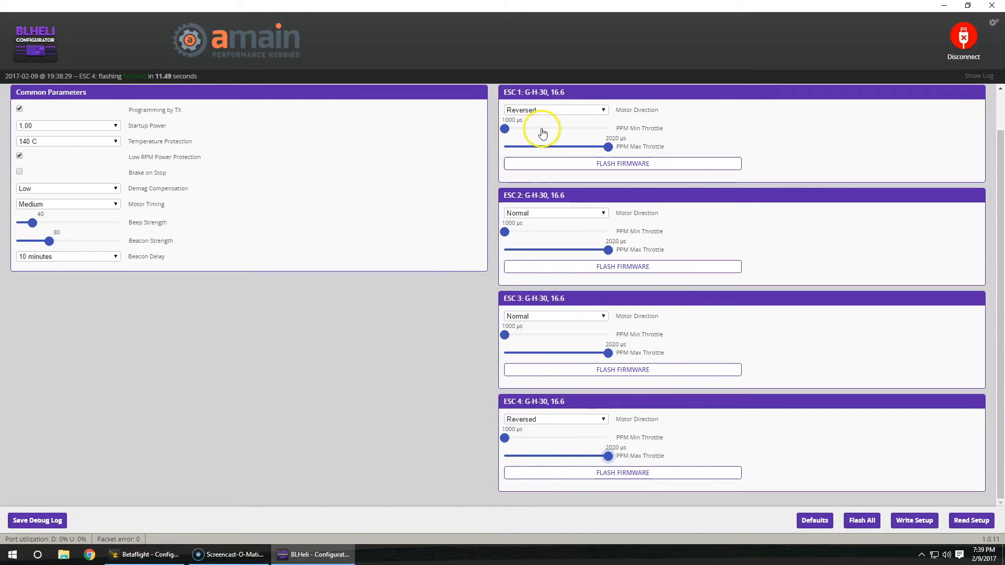
left_click(916, 522)
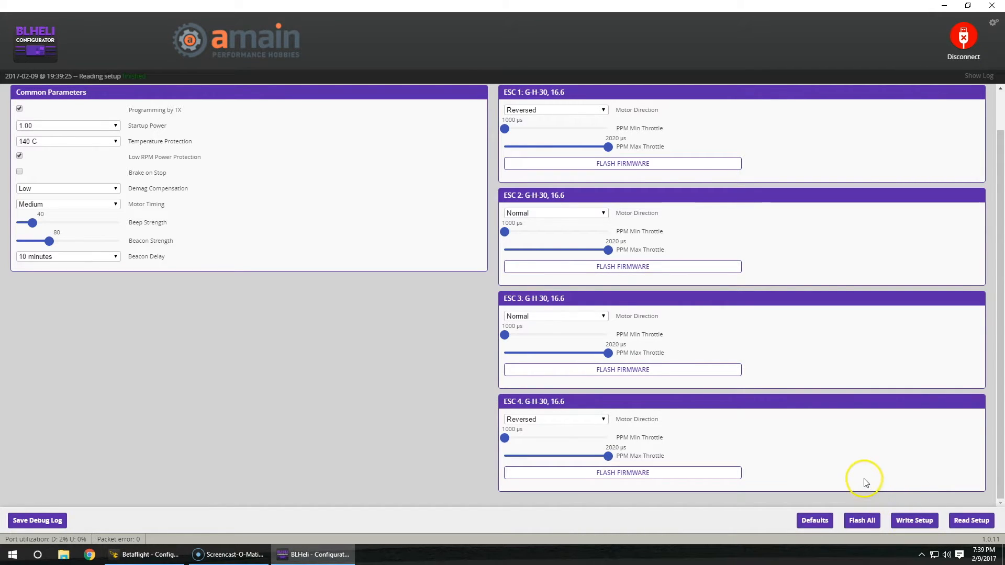
scroll(828, 460, "up", 1)
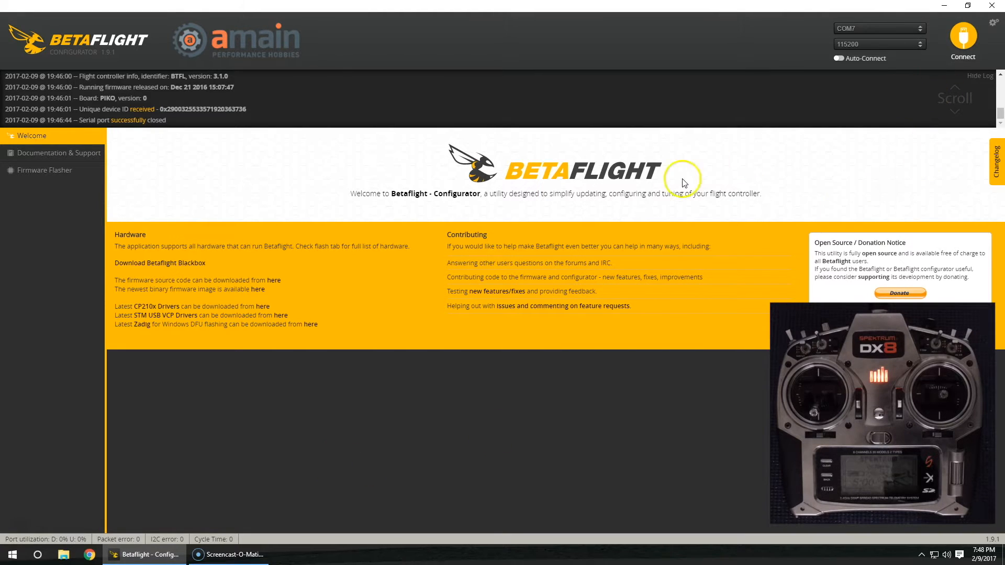
Step: Switch to Betaflight Configurator, connect the flight controller and list its Spektrum settings in the CLI with "get spektrum"
left_click(969, 37)
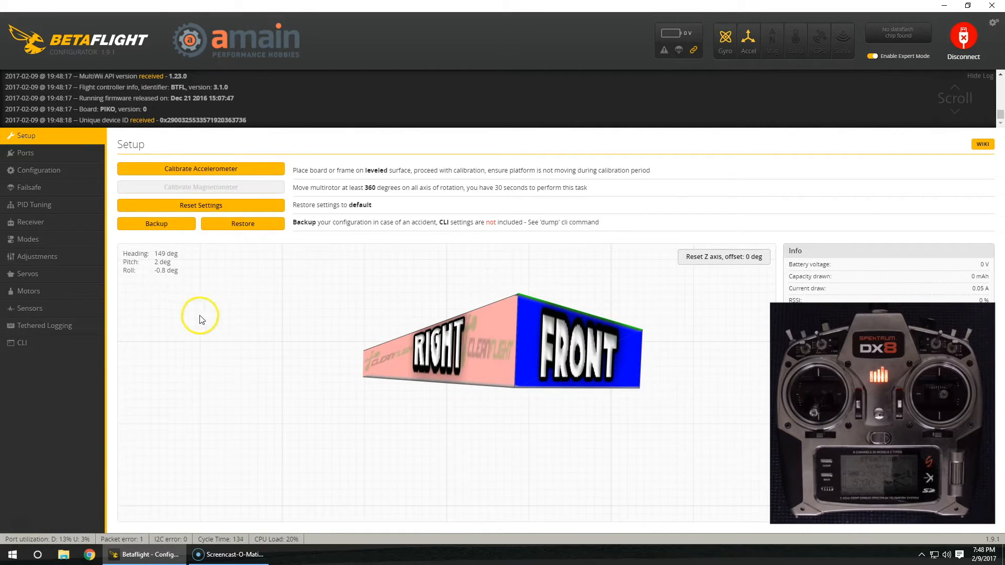
left_click(34, 345)
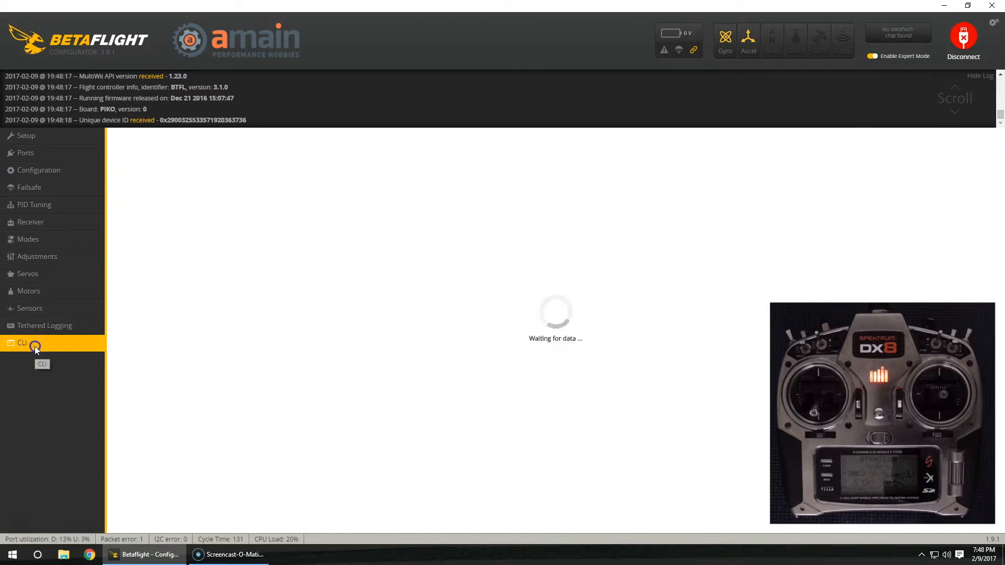
left_click(167, 509)
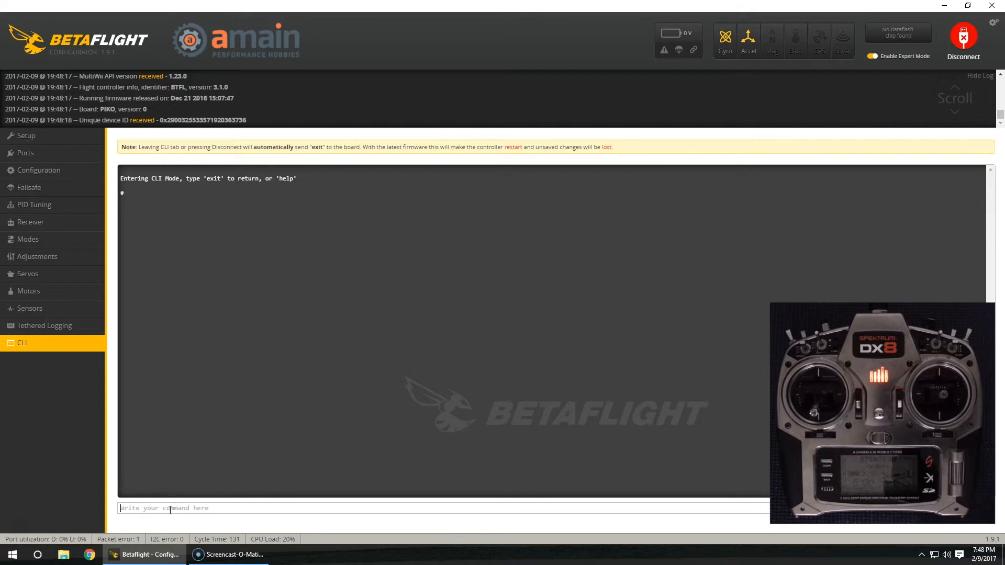
type("get spektrum")
key("Return")
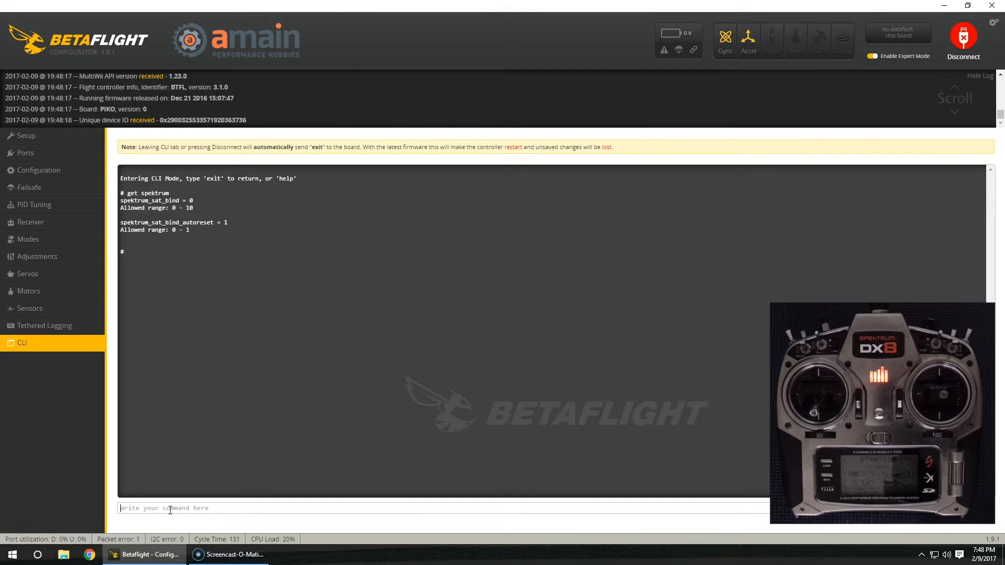
Step: Reuse the listed bind setting in the CLI to run "set spektrum_sat_bind = 9", and save the configuration
left_click_drag(175, 197, 142, 196)
left_click_drag(239, 224, 120, 199)
key("ctrl+c")
left_click(175, 222)
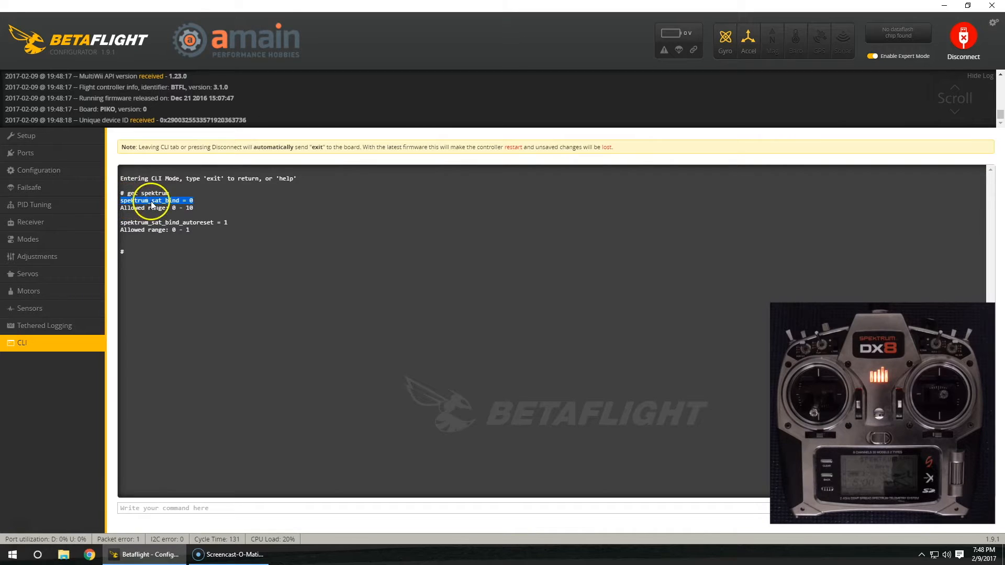
left_click(175, 506)
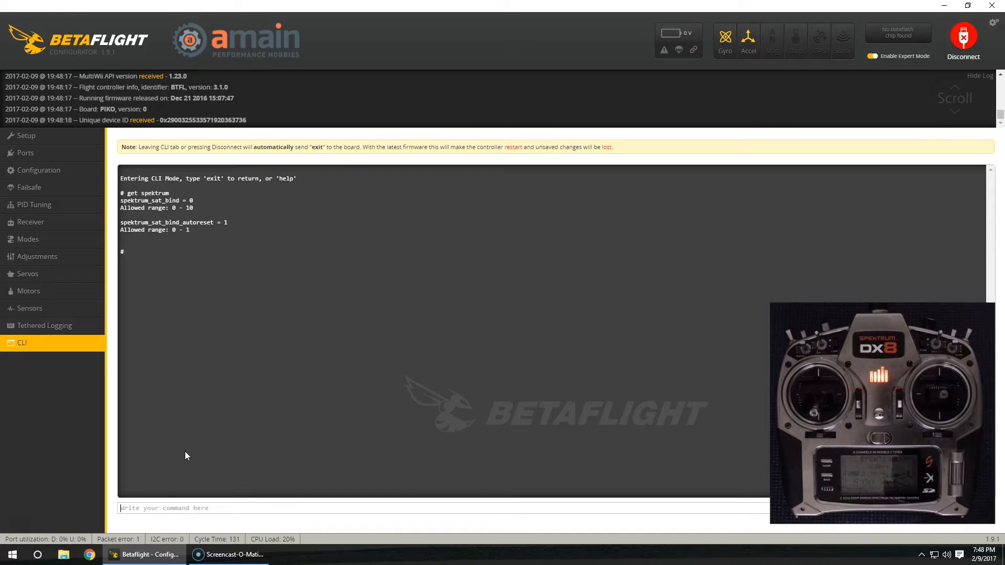
type("set")
key("ctrl+v")
key("BackSpace")
type("9")
key("Return")
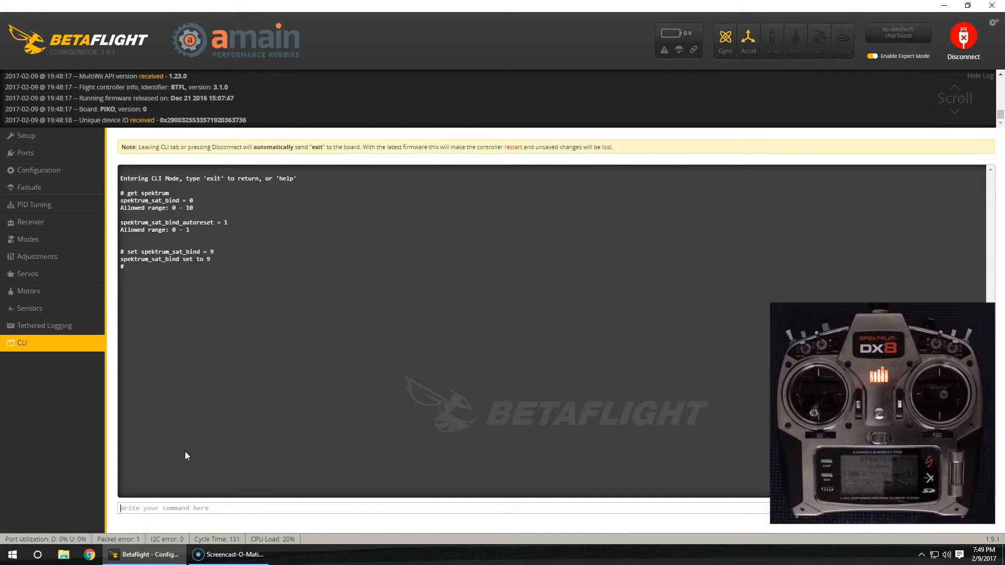
type("save")
key("Return")
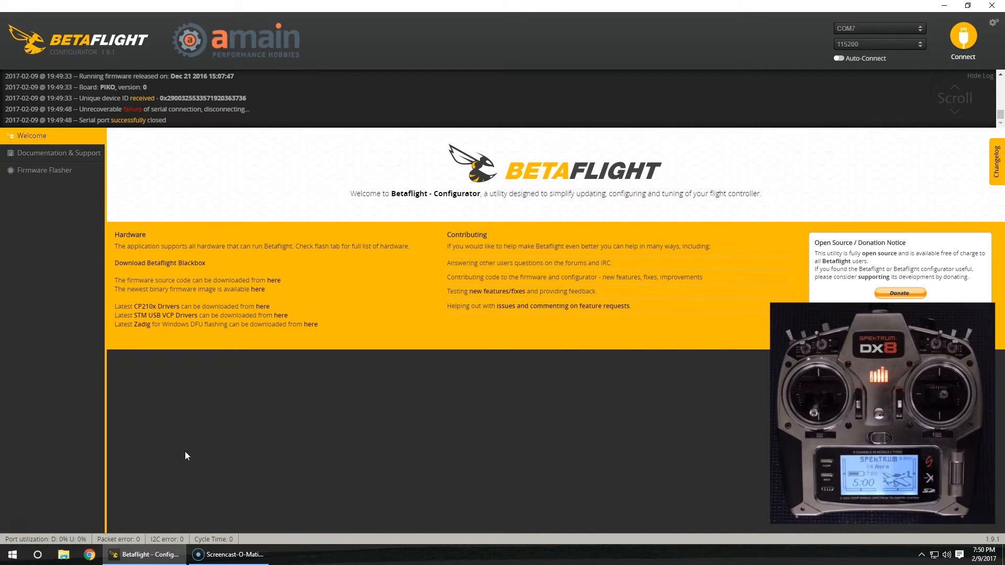
Step: Reconnect the flight controller, set the receiver's RC Deadband to 32 and Yaw Deadband to 40, and save the receiver settings
left_click(964, 40)
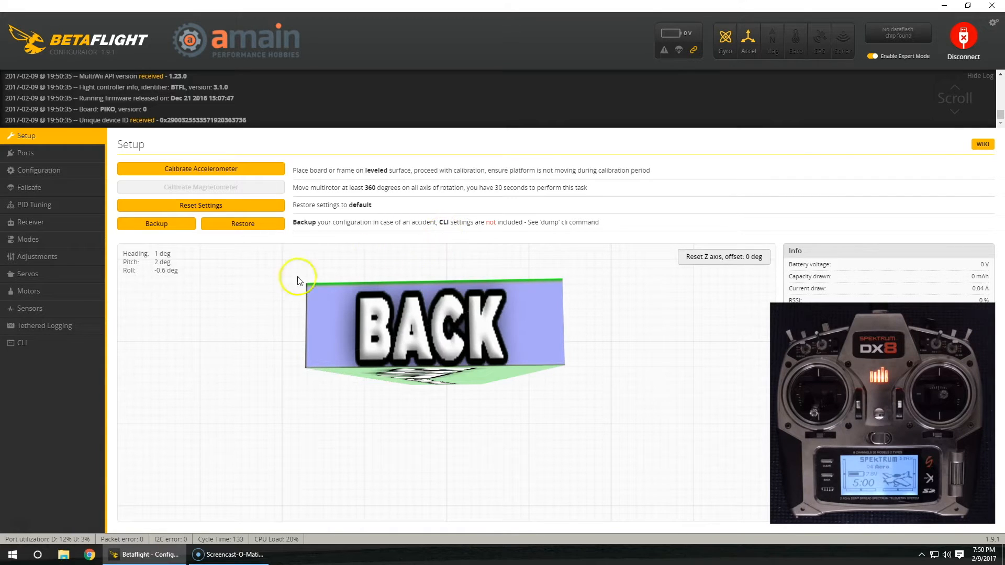
left_click(48, 228)
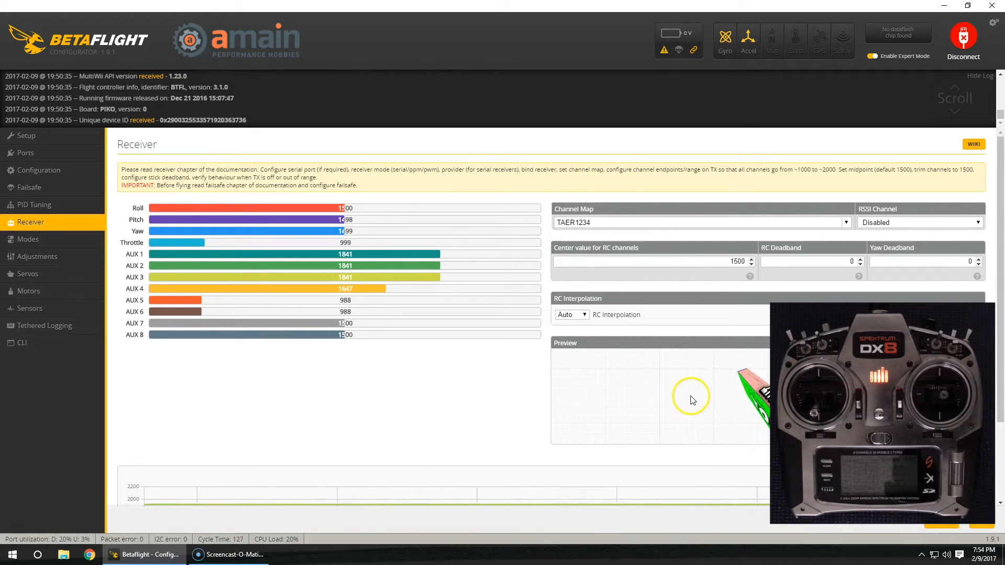
left_click(820, 261)
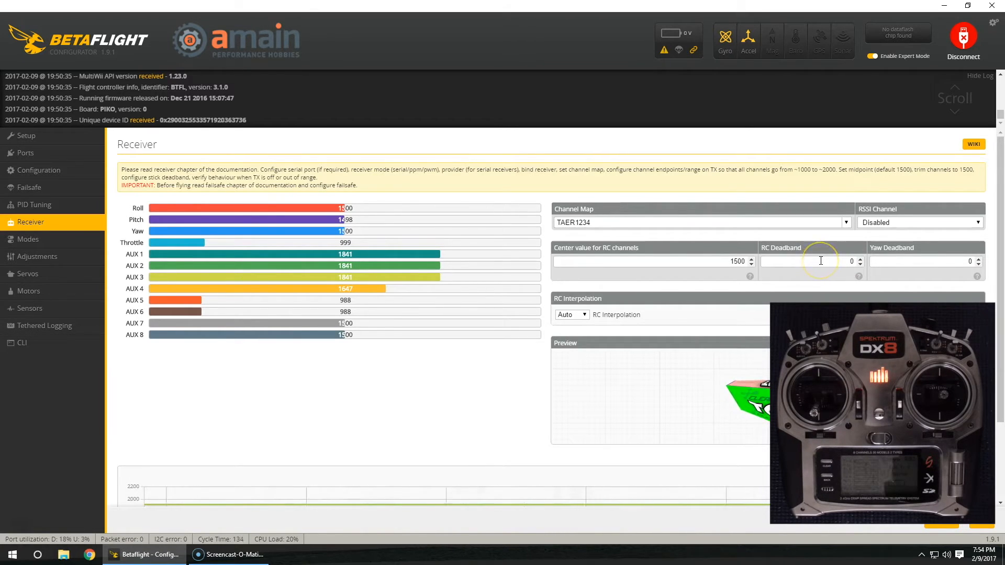
left_click_drag(820, 261, 908, 260)
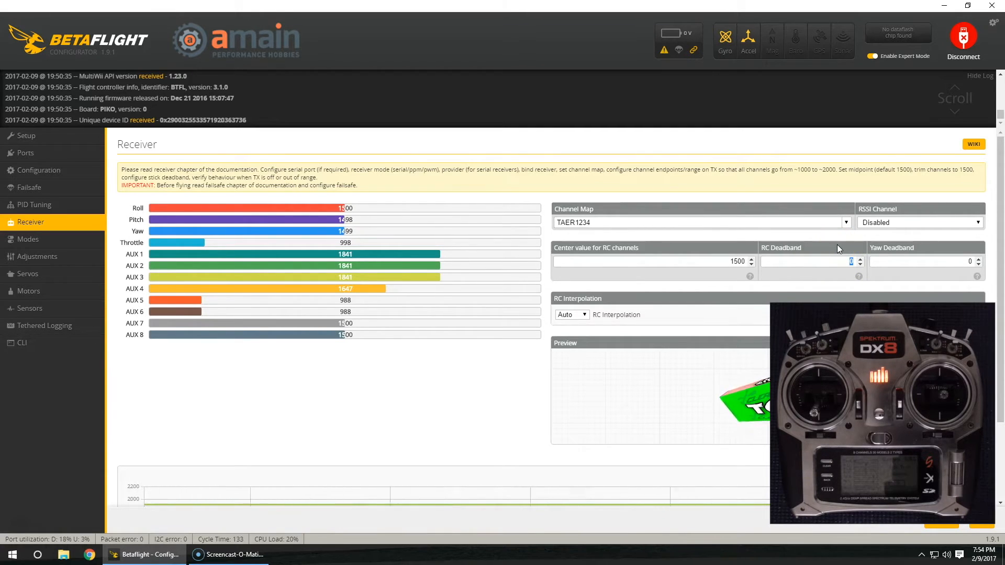
left_click(968, 261)
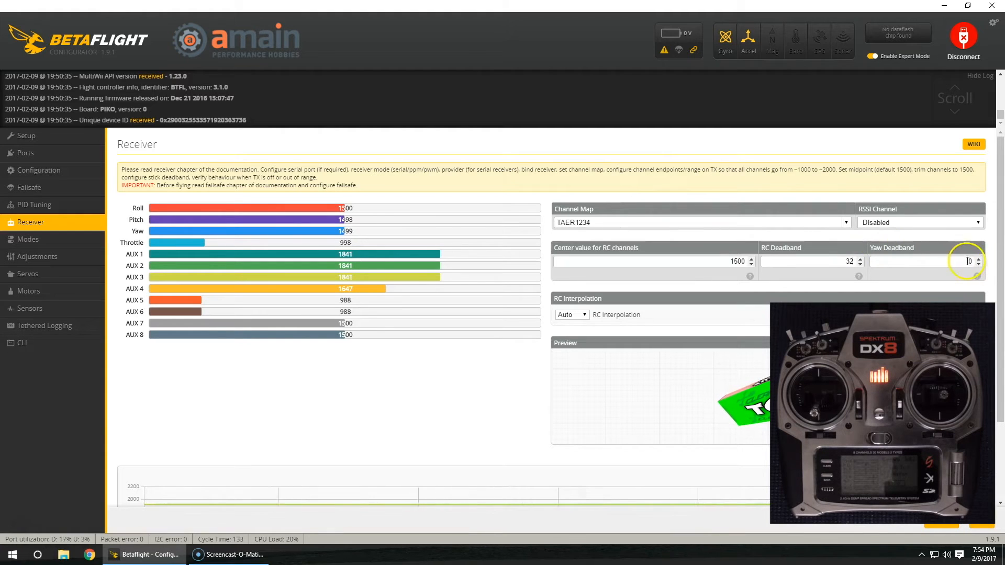
left_click_drag(967, 261, 989, 258)
type("4")
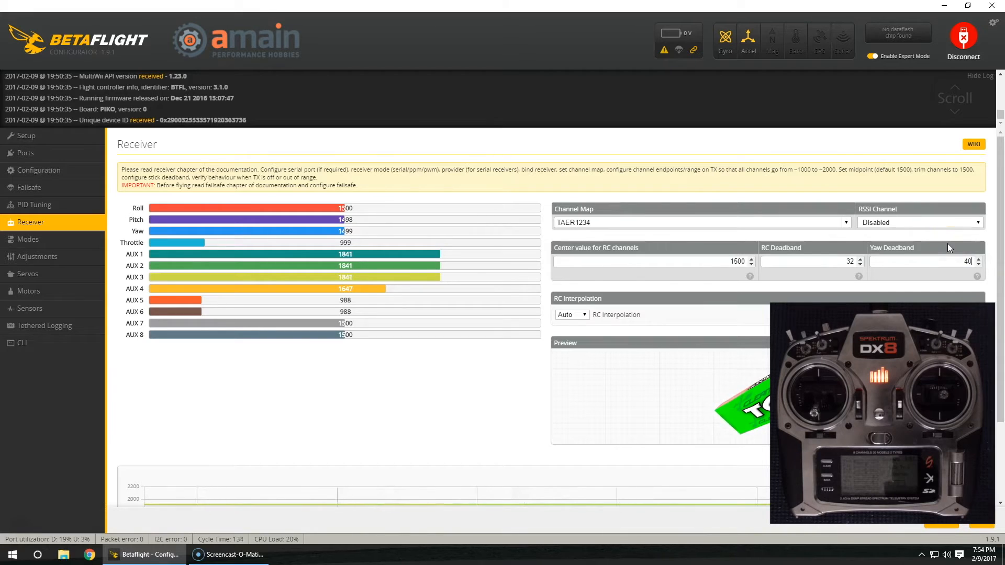
left_click(845, 262)
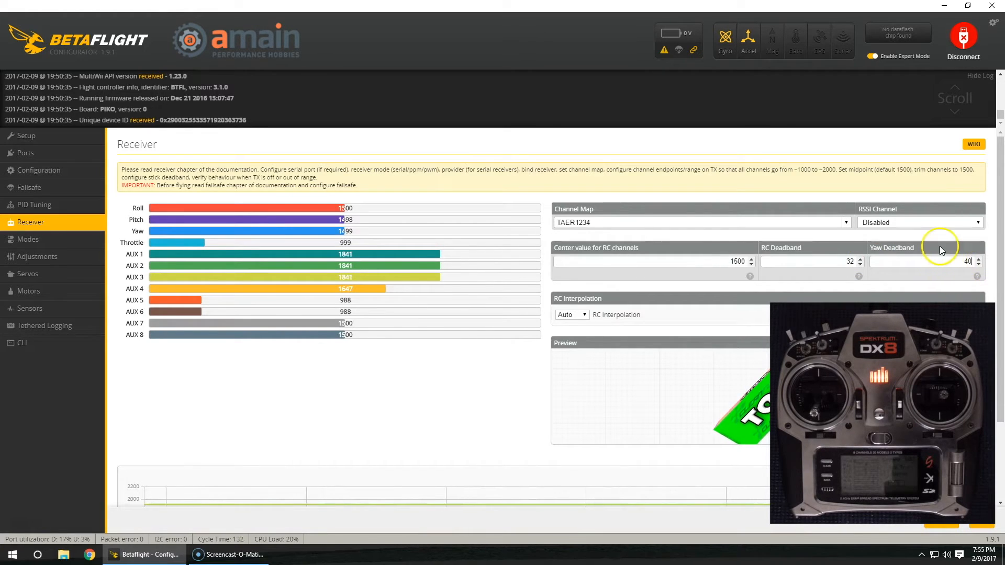
left_click(988, 525)
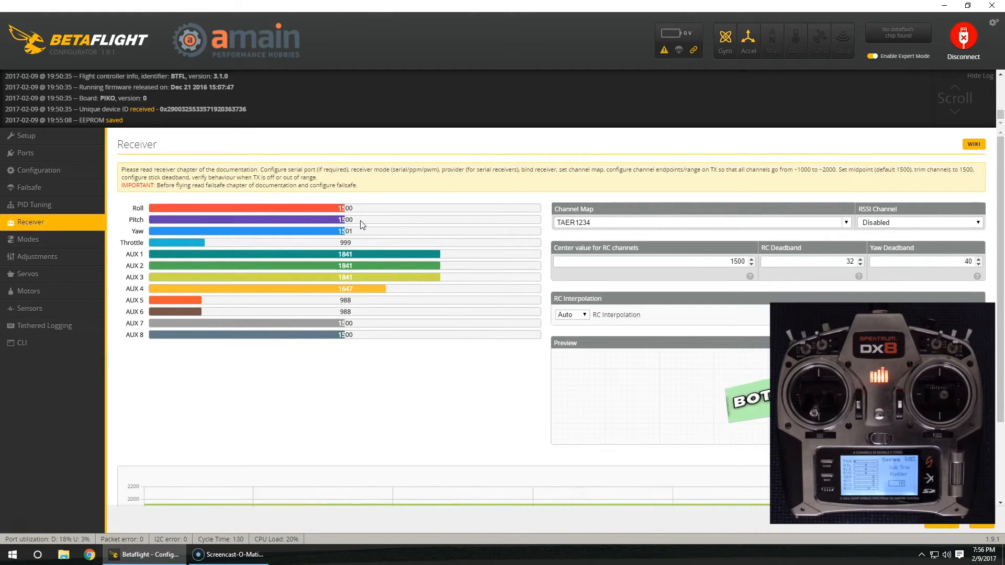
left_click(472, 257)
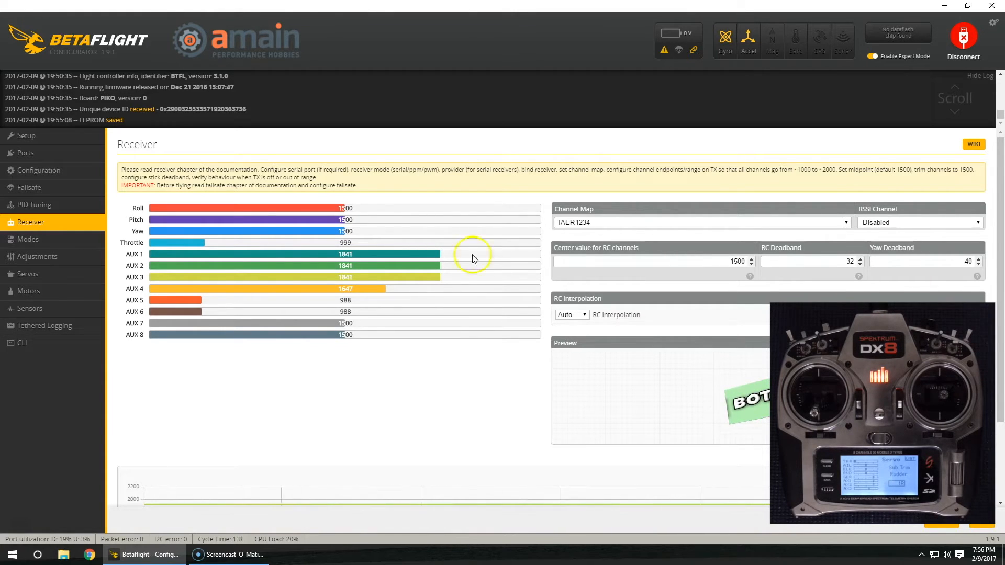
left_click(978, 526)
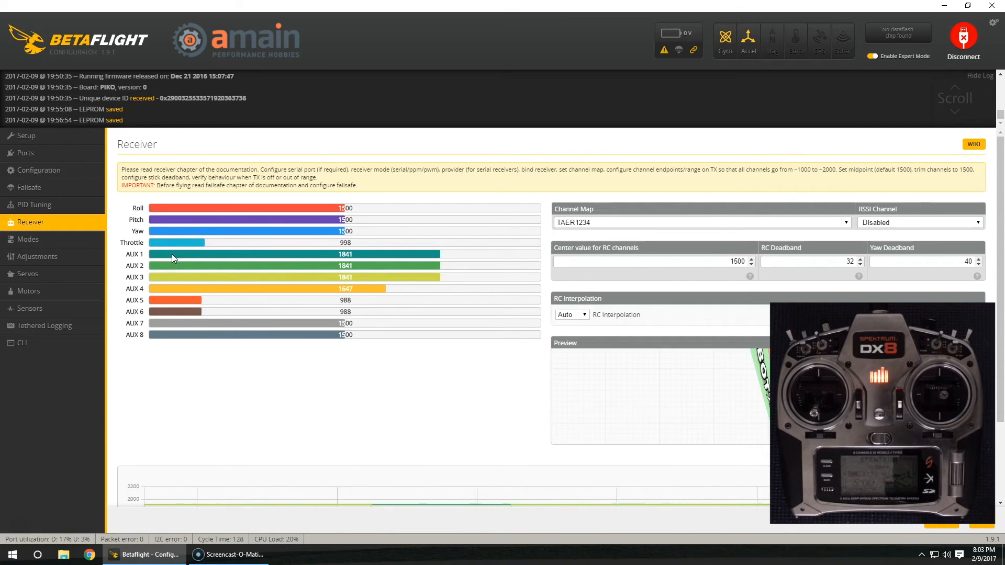
Step: Add an AUX 1 activation range to the ARM mode
left_click(193, 253)
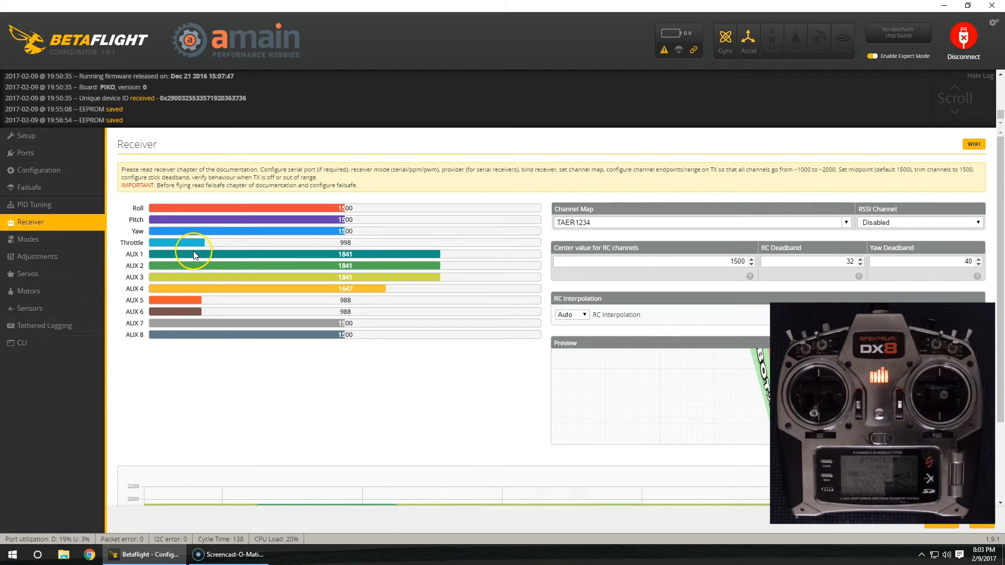
left_click(45, 244)
left_click(417, 207)
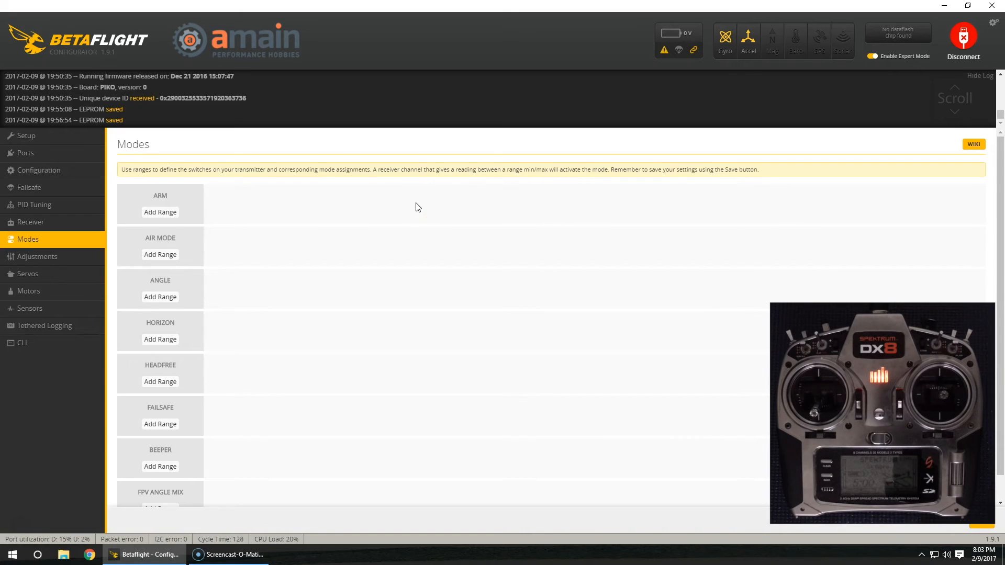
left_click(418, 207)
left_click(163, 213)
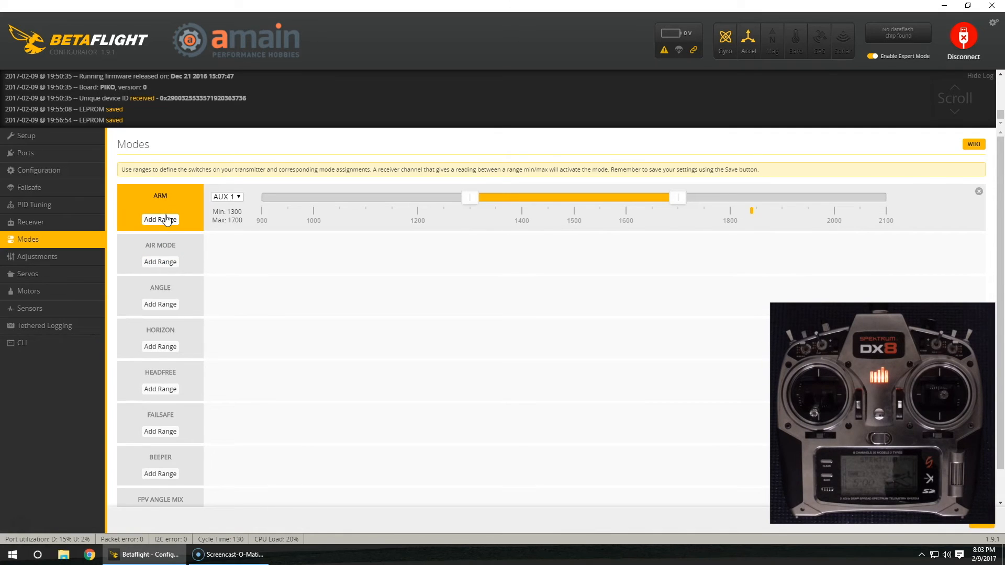
Step: Set the ARM mode's AUX 1 activation range to 900–1300
left_click(231, 198)
left_click(570, 212)
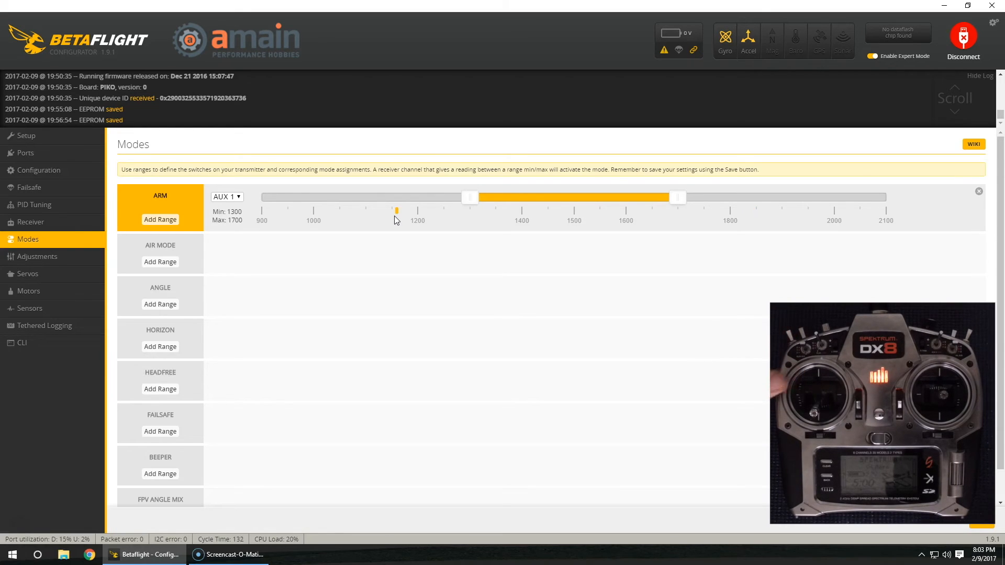
left_click(465, 225)
left_click_drag(525, 198, 363, 197)
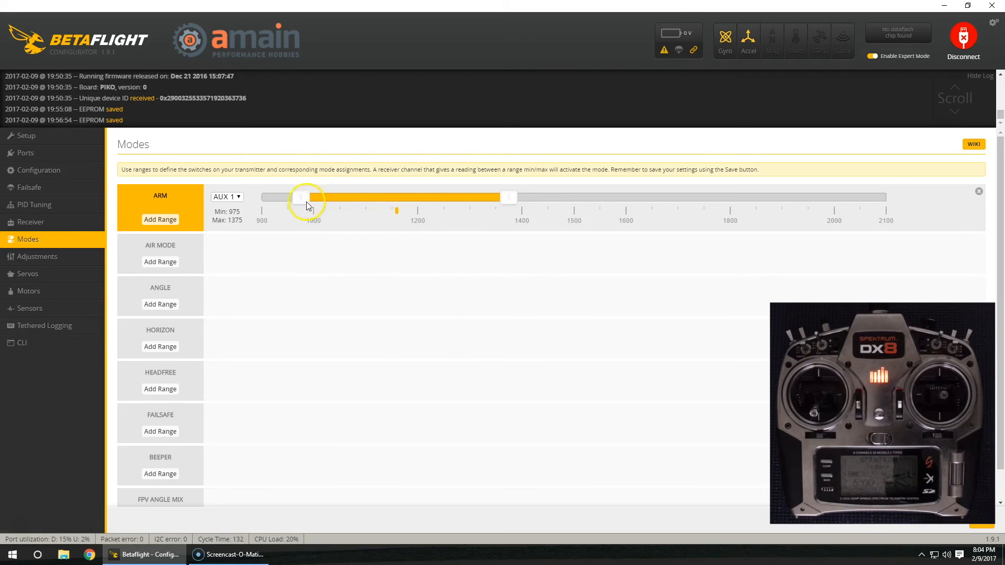
left_click_drag(306, 202, 385, 202)
left_click_drag(504, 199, 587, 198)
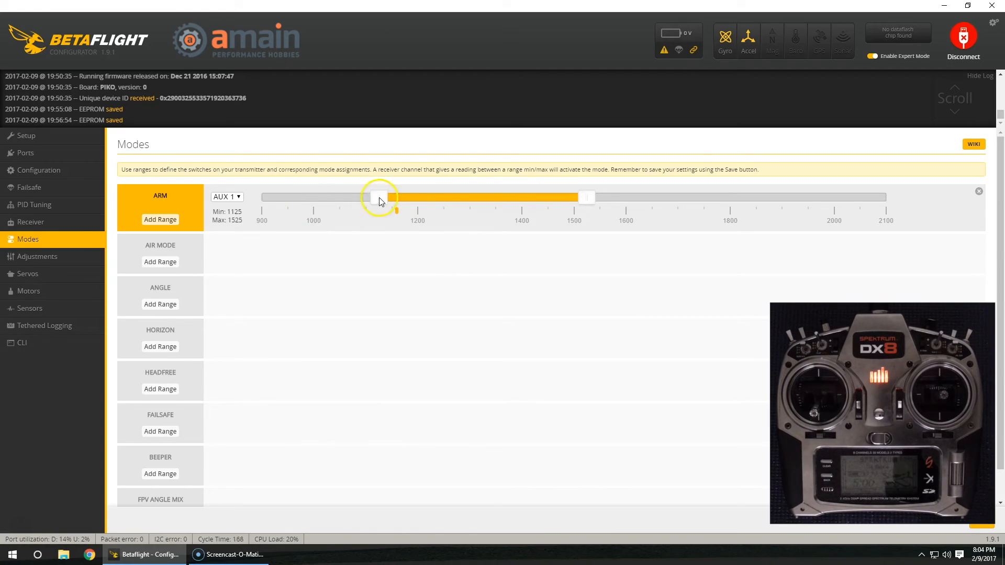
left_click_drag(380, 201, 247, 198)
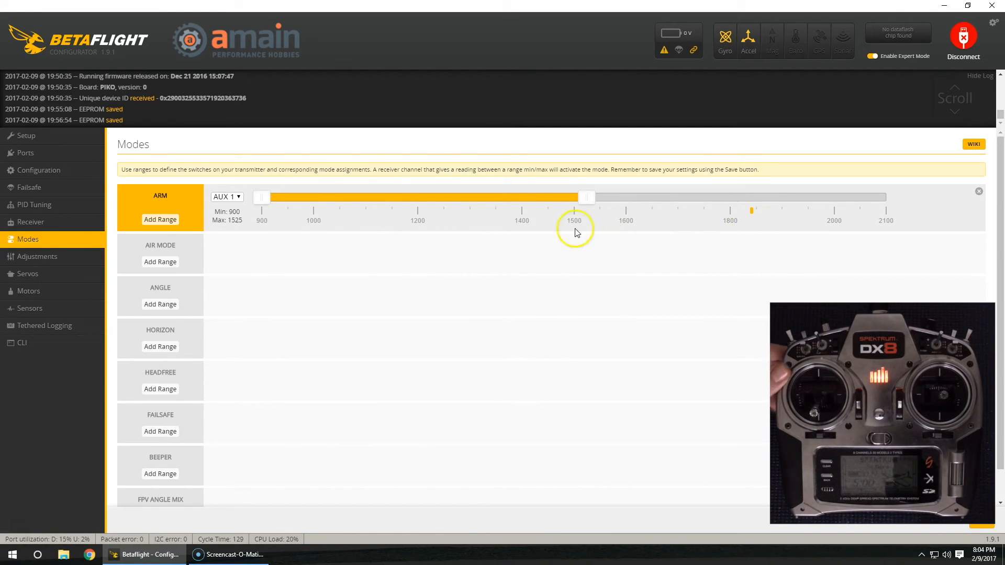
left_click_drag(589, 197, 469, 198)
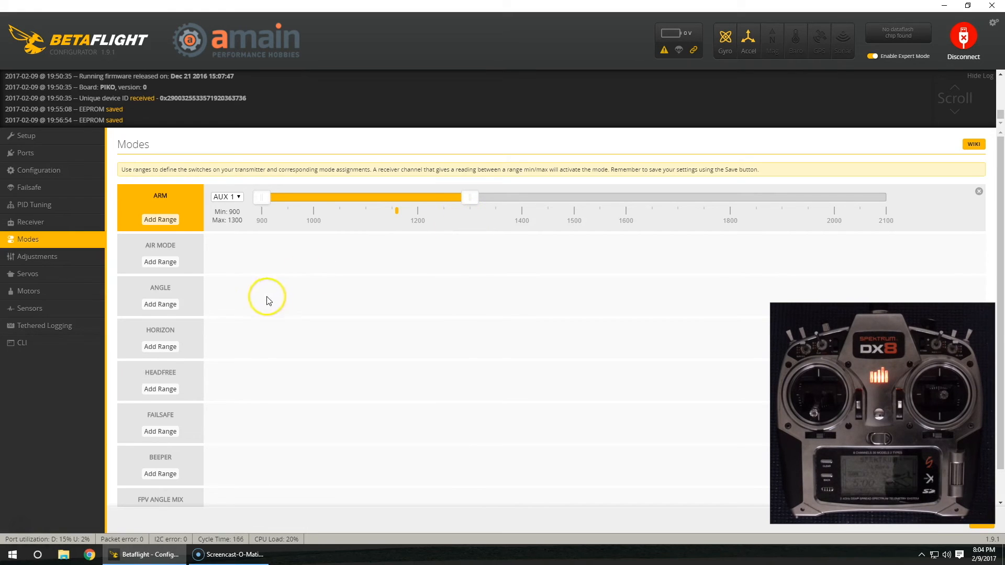
Step: Add an activation range to the ANGLE mode, assign it to AUX 2 and set it to 1700–2100
left_click(160, 305)
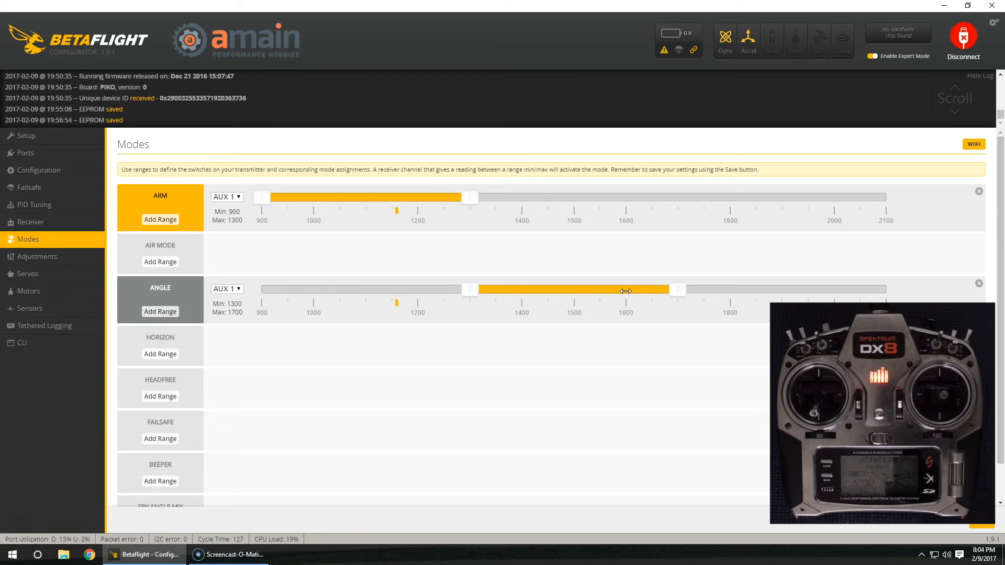
left_click(232, 289)
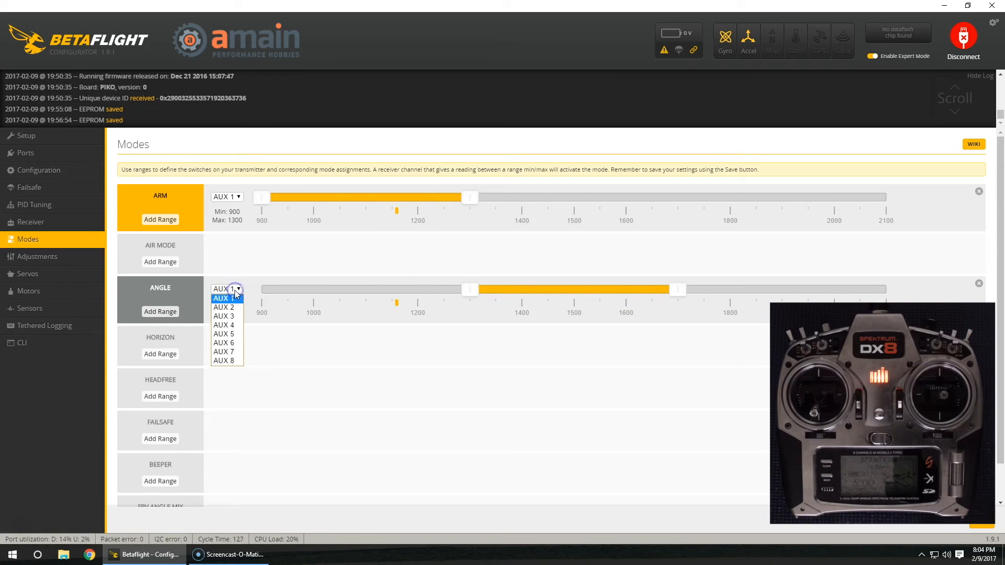
left_click(235, 308)
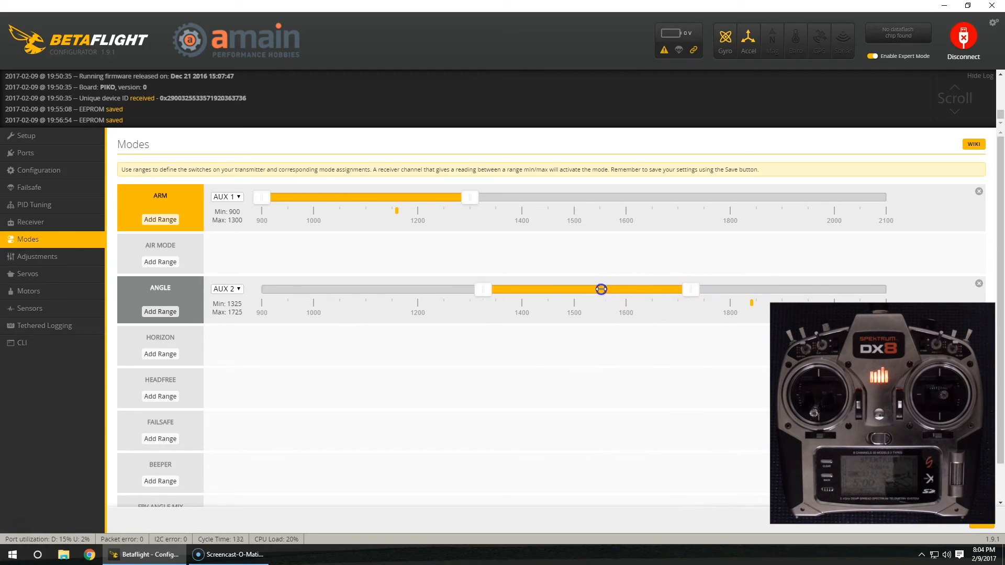
left_click_drag(601, 289, 873, 273)
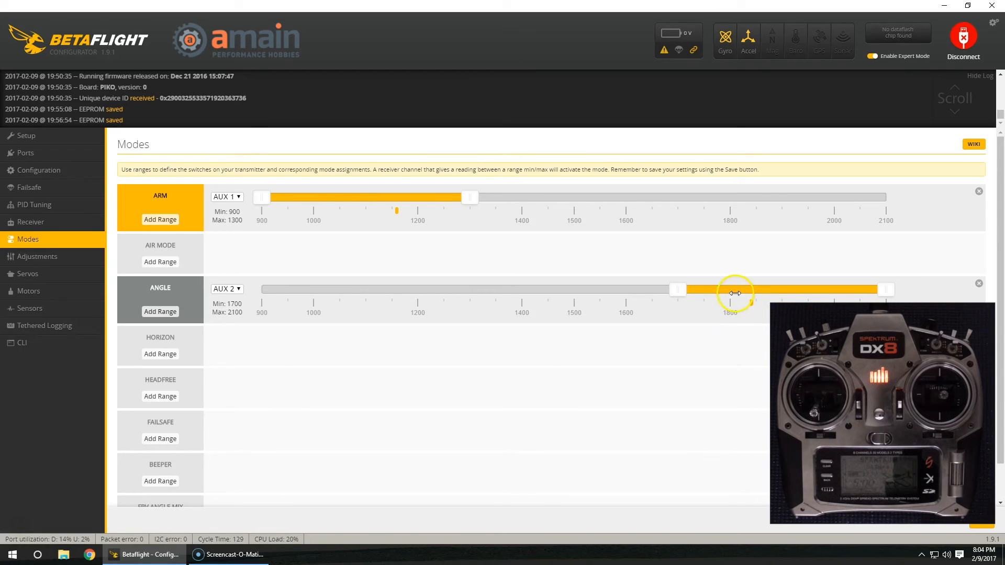
Step: Add an activation range of 1300–1700 to the HORIZON mode and assign it to AUX 2
left_click(157, 354)
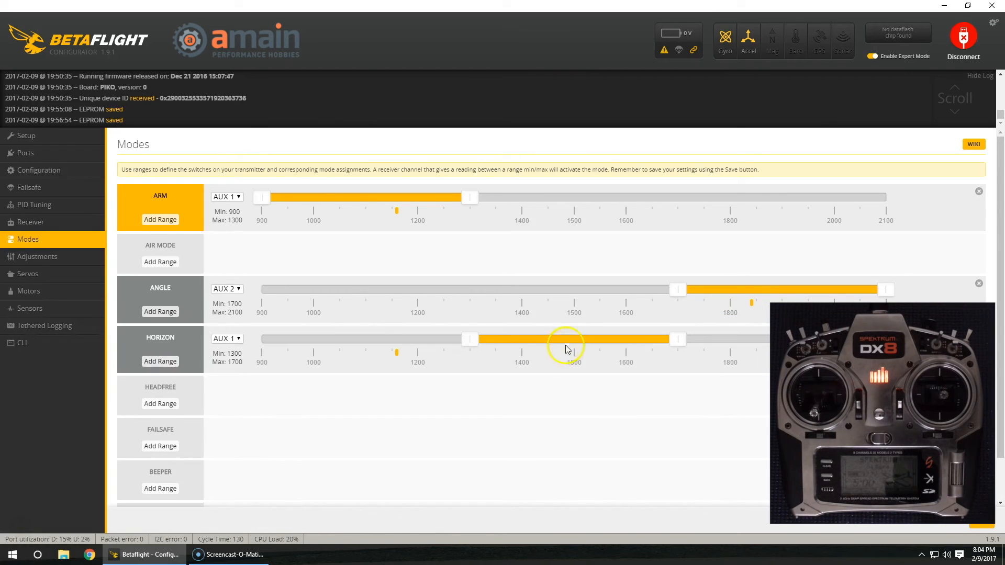
left_click(228, 339)
left_click(230, 355)
scroll(755, 339, "down", 2)
left_click(760, 348)
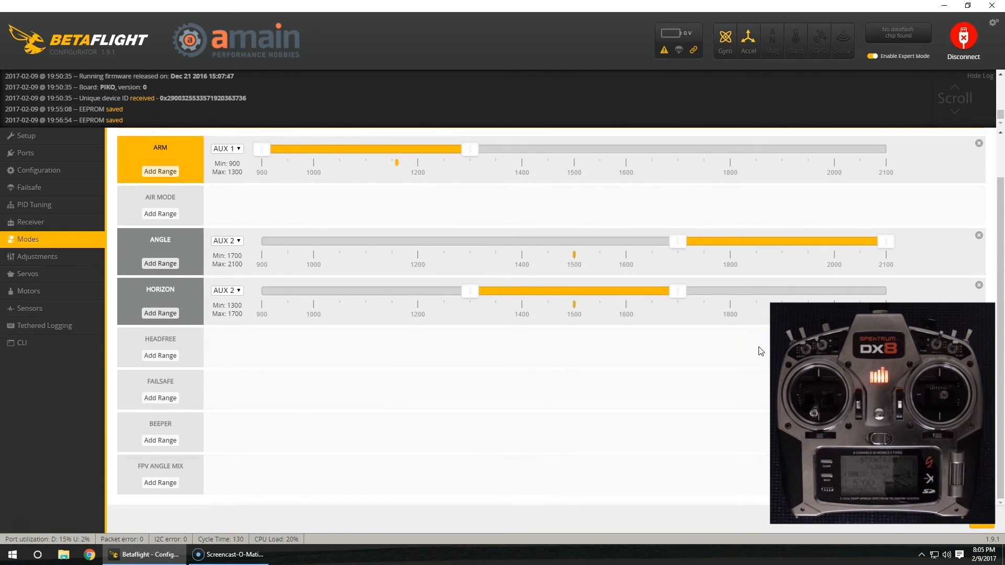
Step: Add an activation range of 1300–1700 on AUX 3 to the BEEPER mode and save the mode settings
left_click(160, 441)
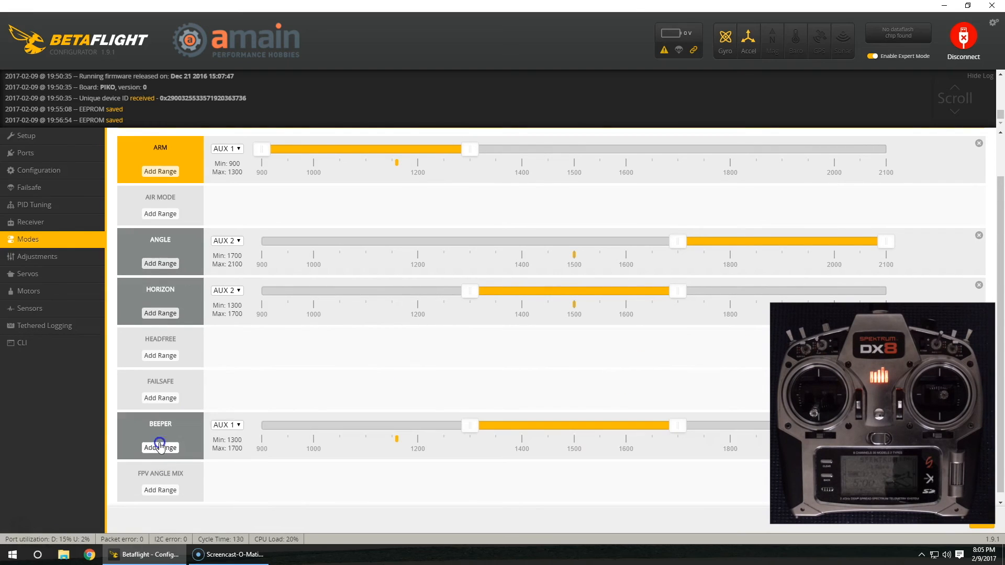
left_click(234, 432)
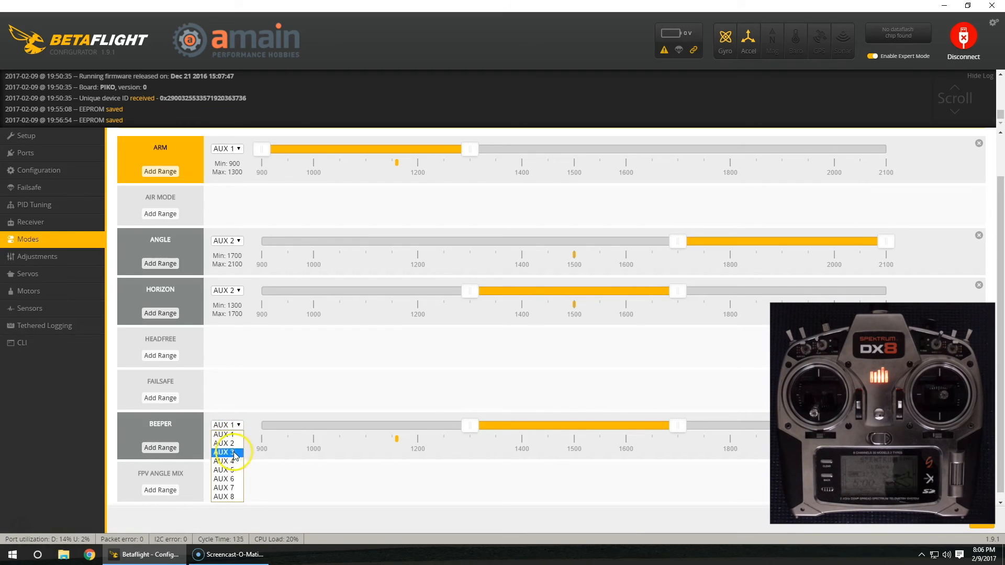
left_click(238, 454)
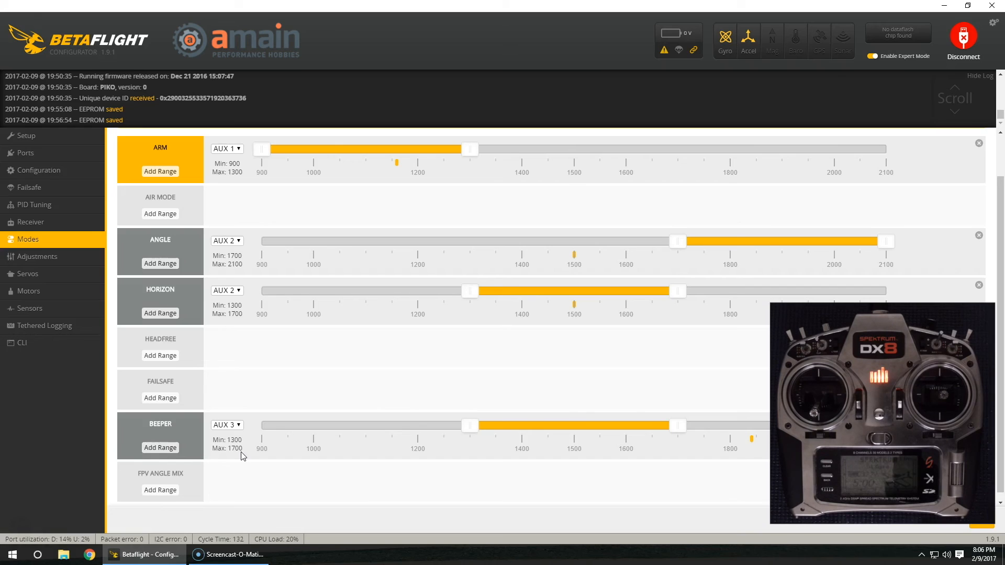
left_click(982, 526)
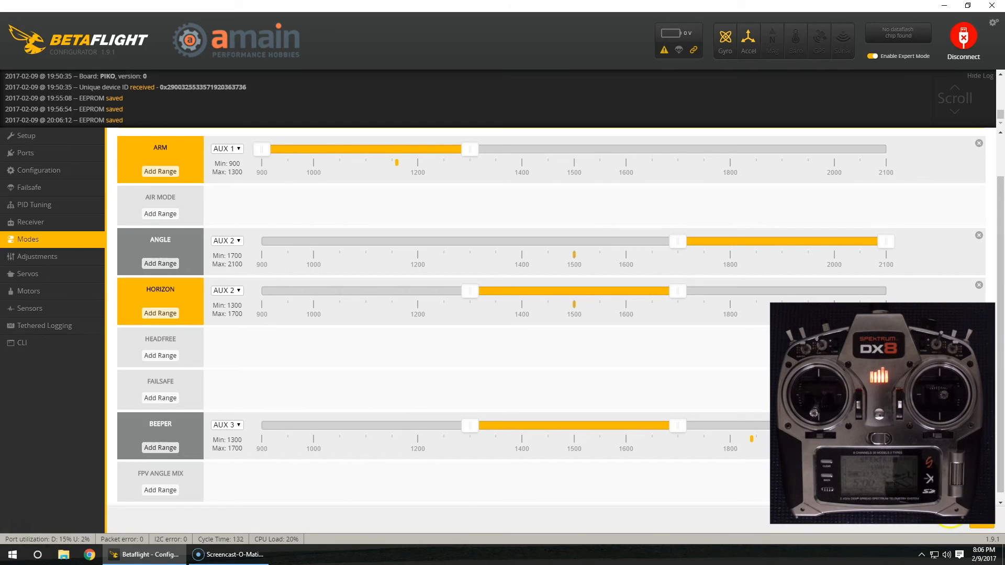
Step: Add an activation range of 900–1225 on AUX 2 to AIR MODE and save the mode settings
scroll(754, 445, "up", 2)
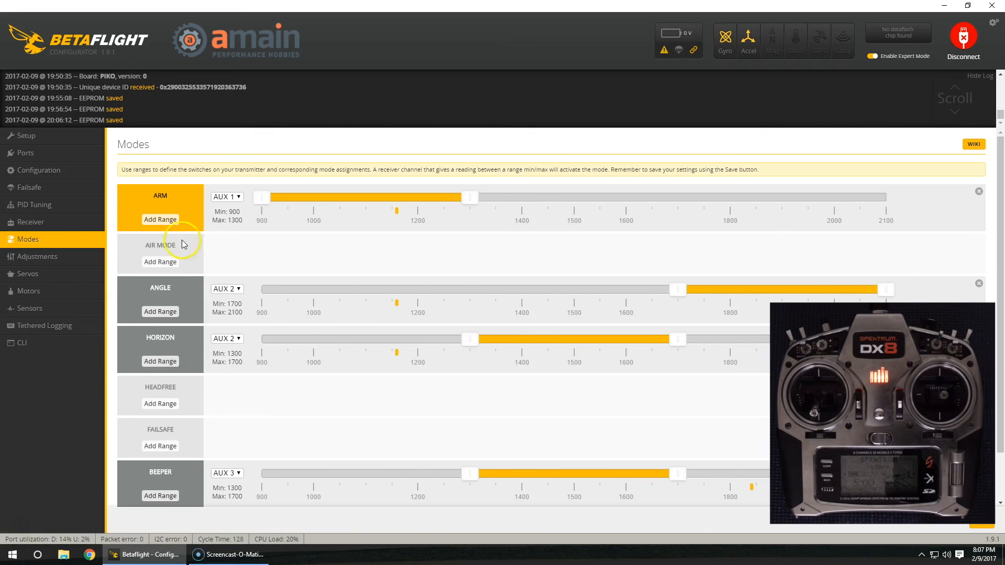
scroll(188, 277, "down", 1)
scroll(259, 372, "up", 1)
scroll(258, 309, "down", 1)
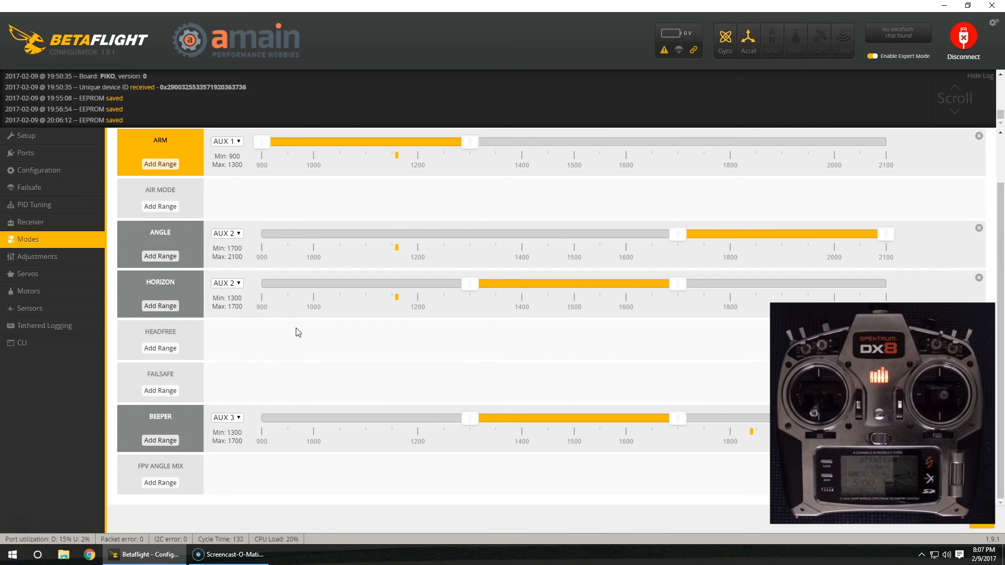
scroll(298, 332, "up", 1)
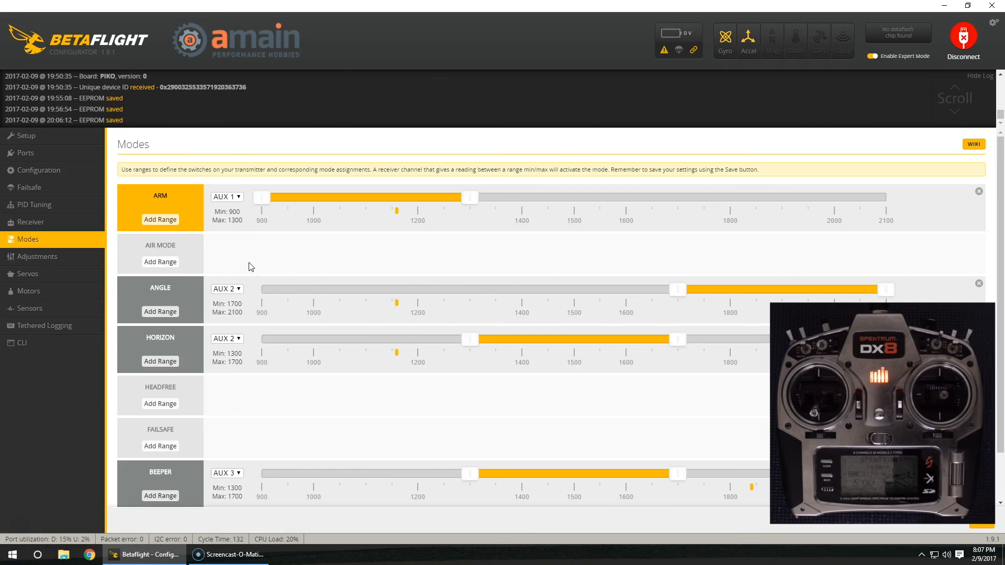
left_click(160, 261)
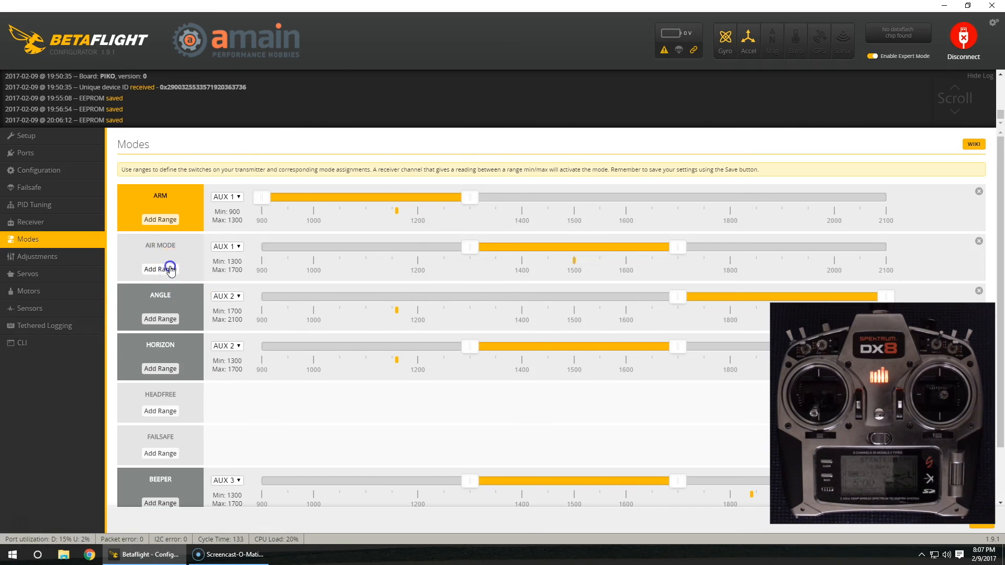
left_click_drag(532, 249, 299, 251)
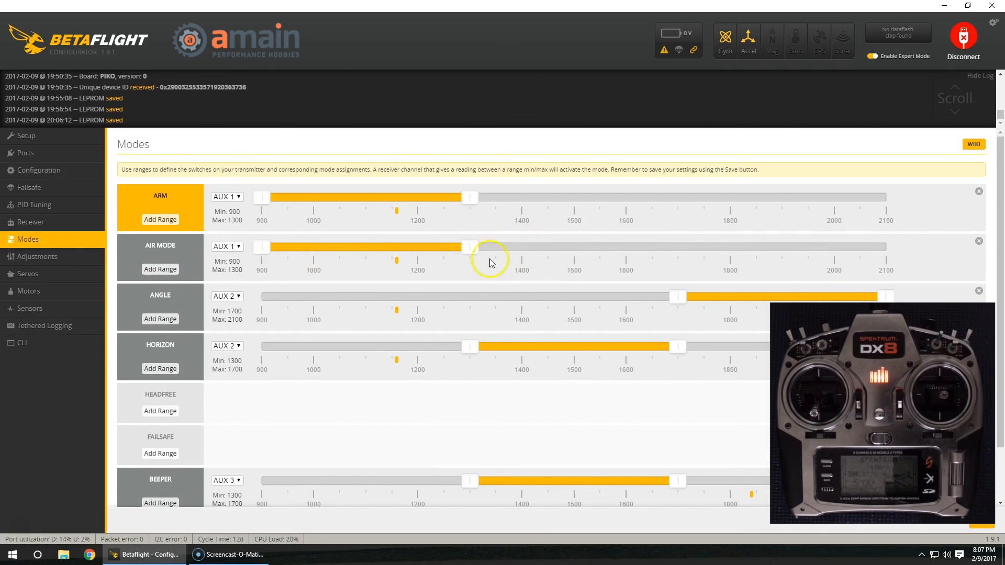
left_click_drag(470, 247, 438, 257)
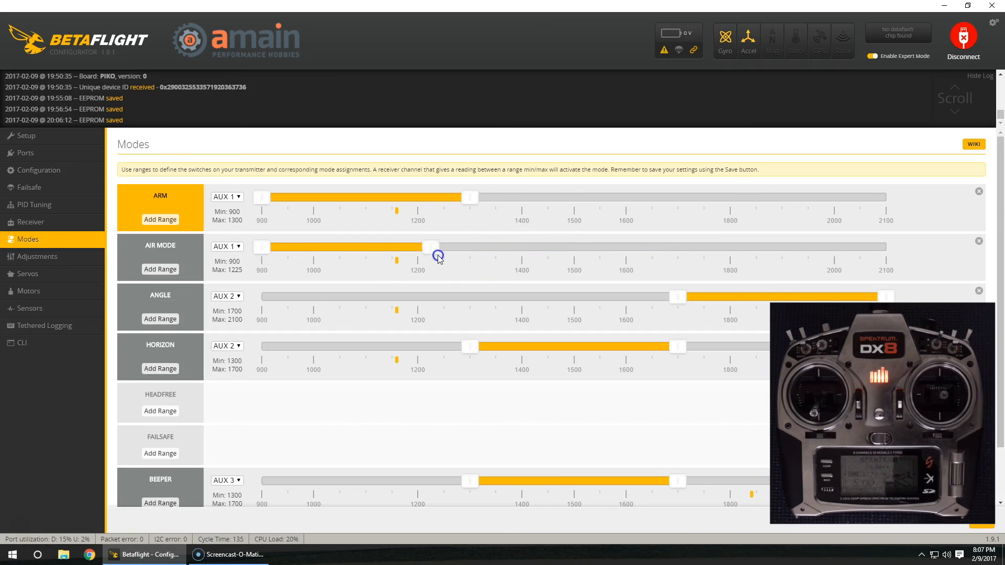
left_click(232, 247)
left_click(234, 266)
left_click(981, 525)
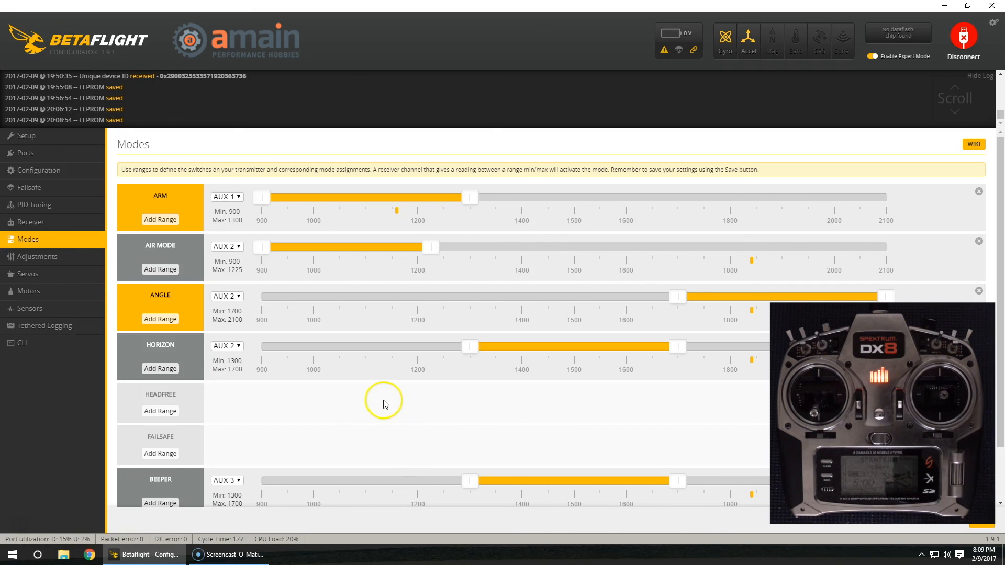
Step: Check the port assignments, turn off the TELEMETRY feature in the configuration, and save with a reboot
left_click(28, 152)
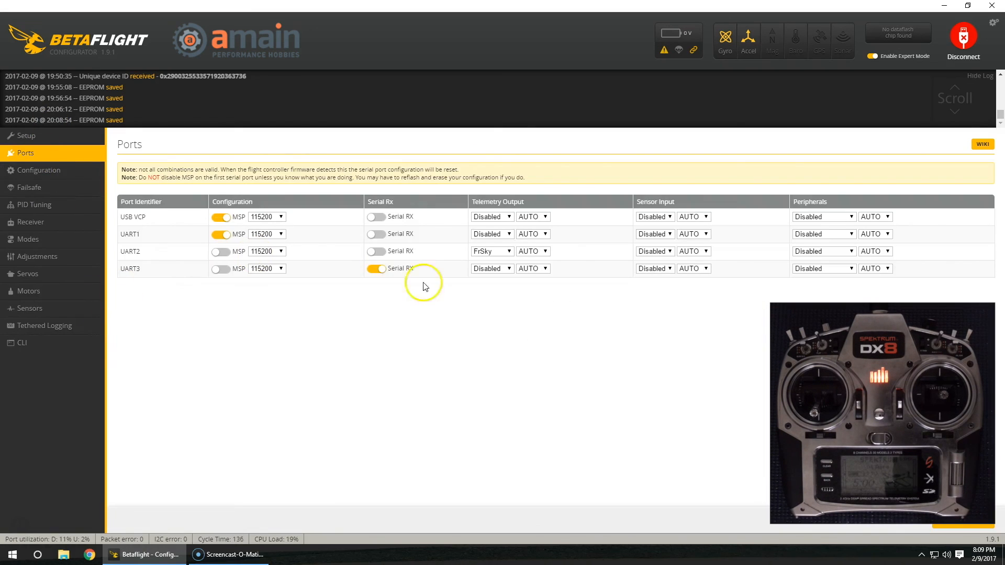
left_click(48, 173)
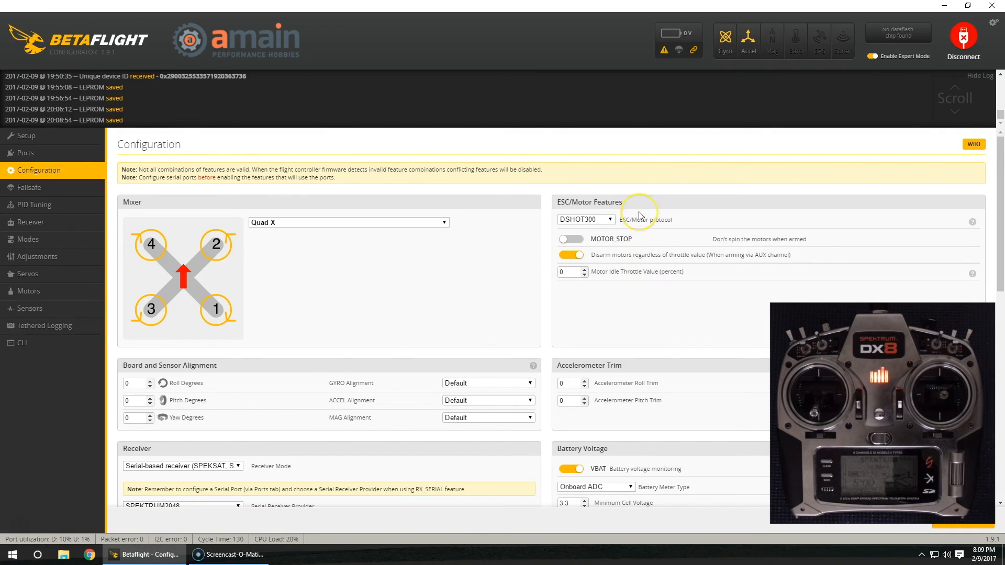
scroll(636, 304, "down", 2)
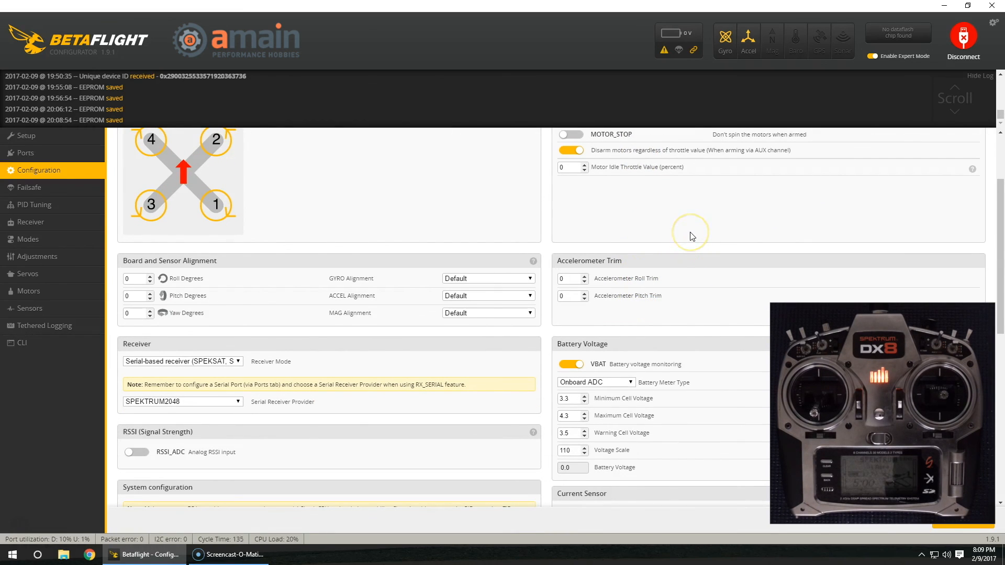
scroll(692, 236, "down", 4)
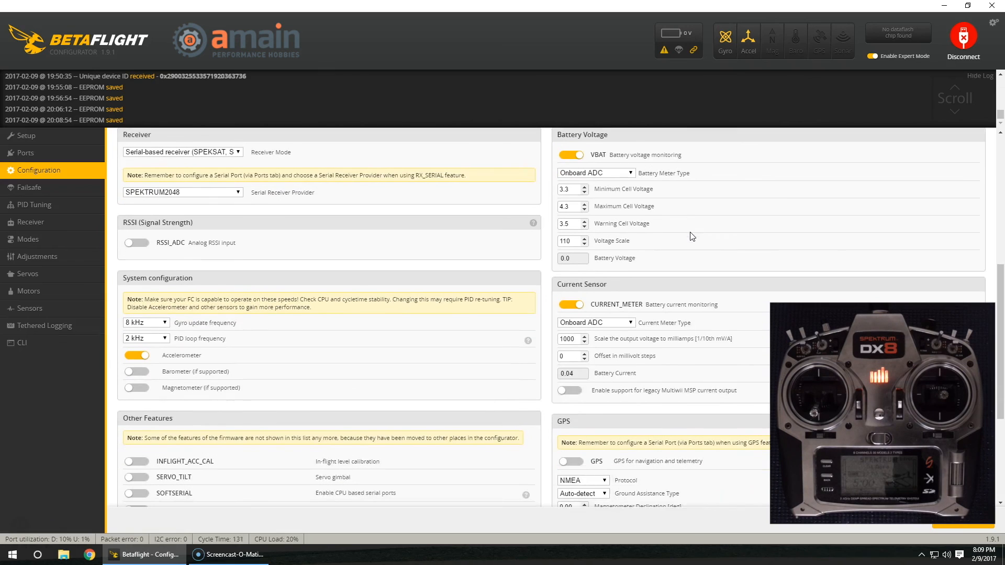
scroll(692, 236, "down", 1)
scroll(690, 231, "down", 3)
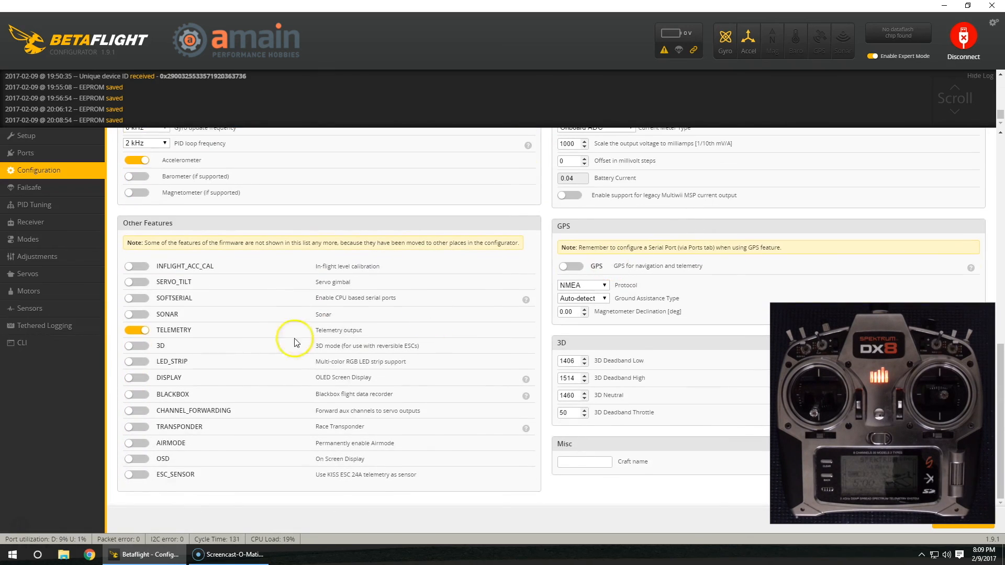
left_click(137, 334)
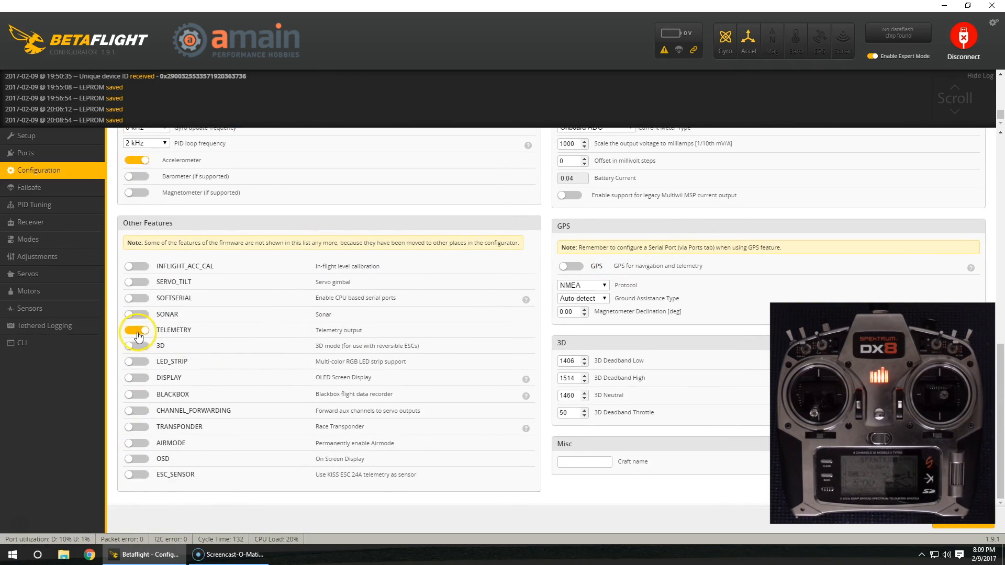
left_click(137, 330)
left_click(937, 524)
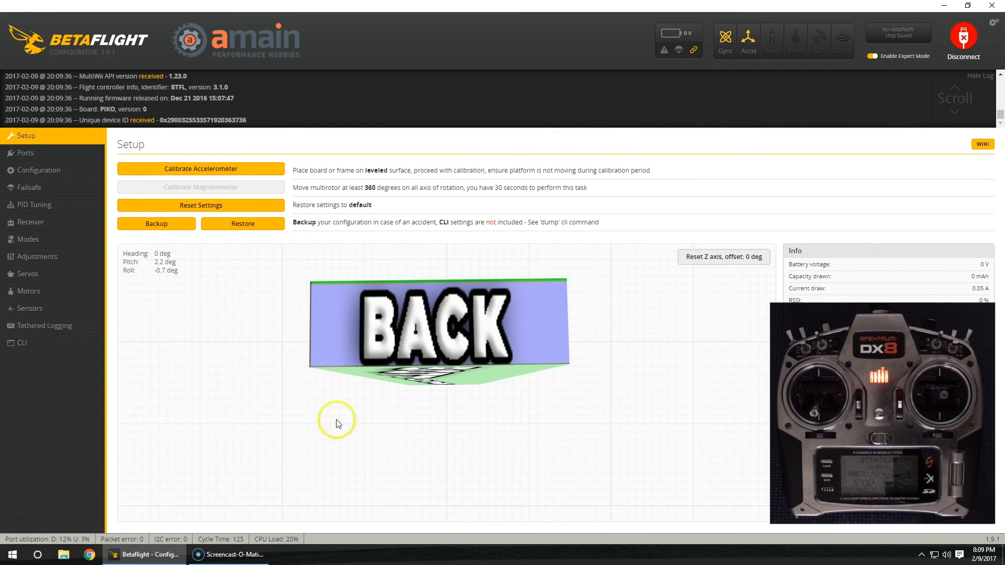
Step: Reopen the flight controller's configuration settings
left_click(64, 173)
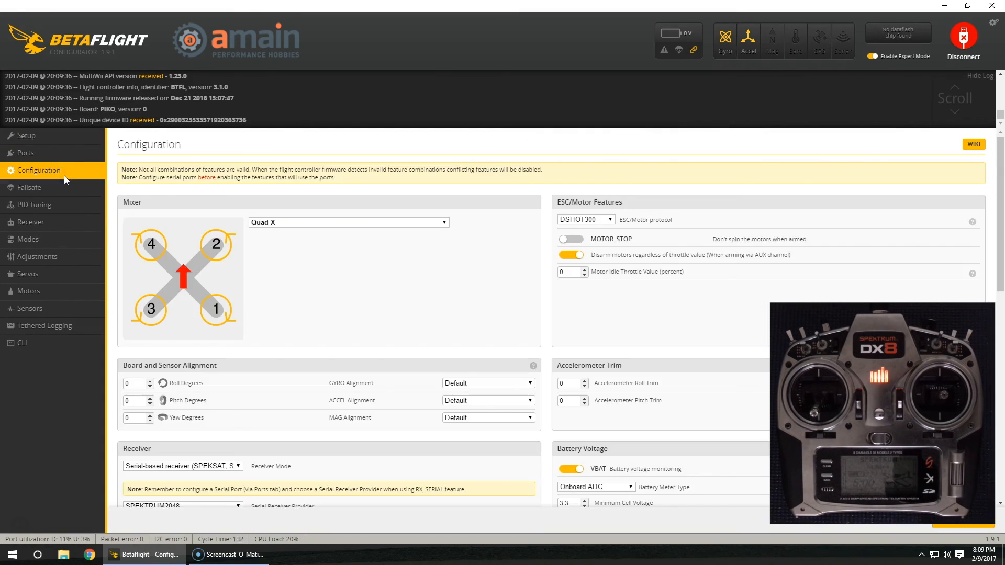